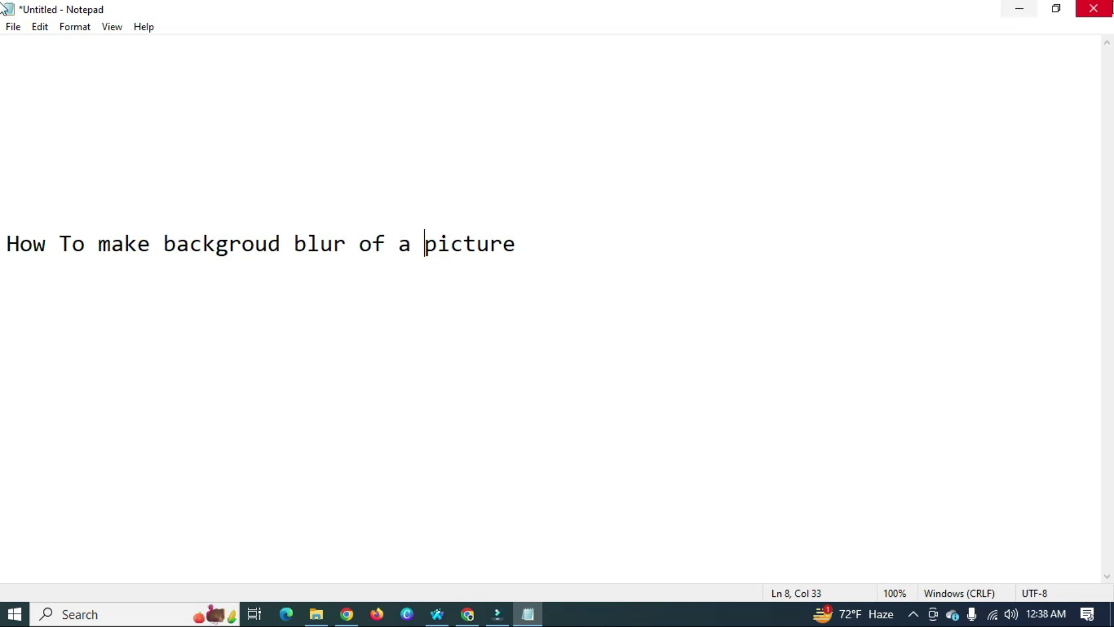
# Minimize the Notepad note 'How To make backgroud blur of a picture' to show the desktop
pyautogui.click(1025, 13)
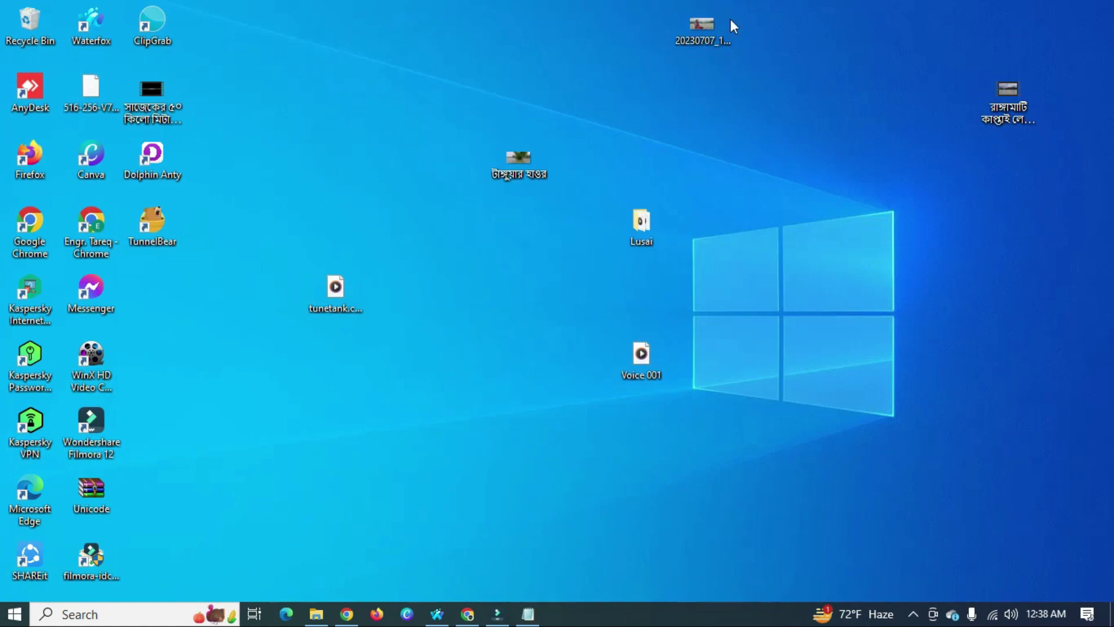
# View 20230707_100451.jpg in Photos with the filmstrip hidden
pyautogui.doubleClick(702, 25)
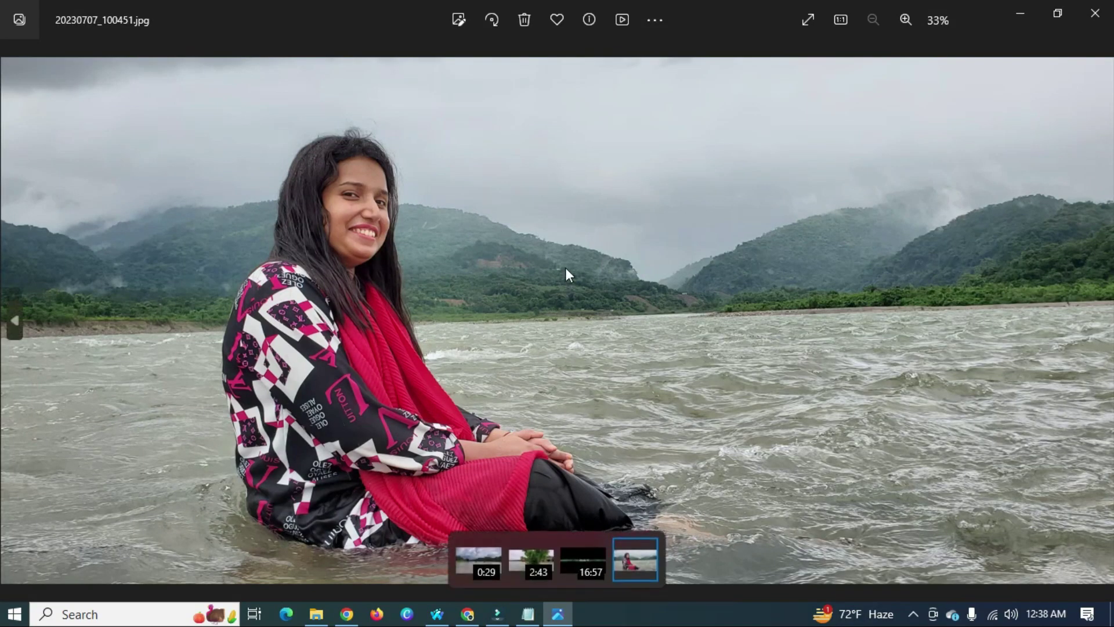
pyautogui.click(565, 266)
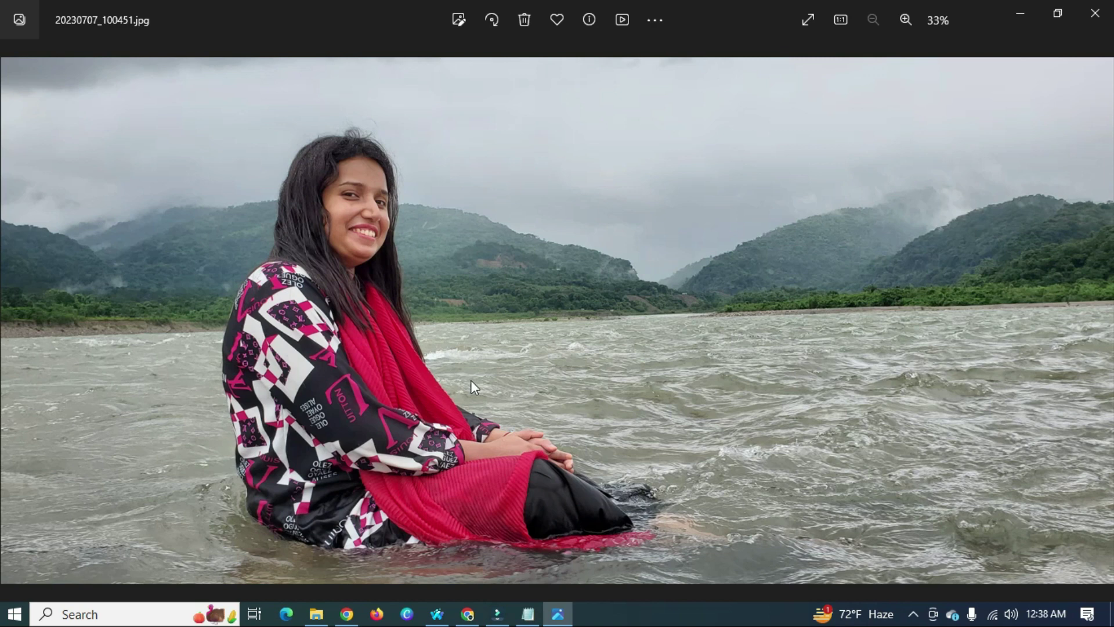
# Launch Adobe Photoshop CC from the Start menu
pyautogui.click(15, 614)
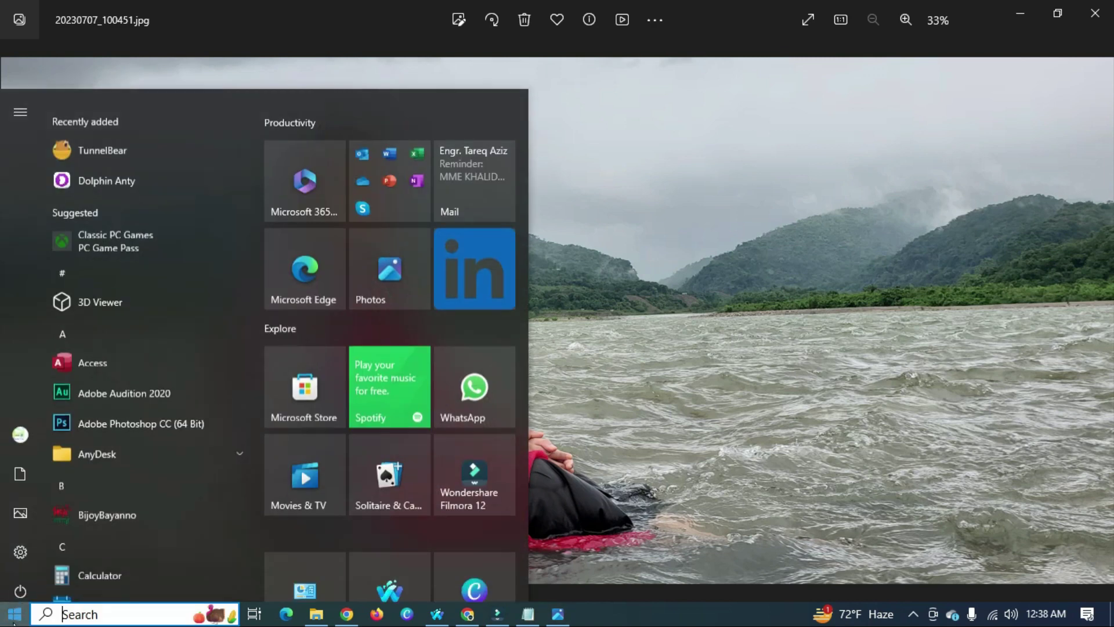
pyautogui.scroll(-1, 477, 442)
pyautogui.scroll(-5, 476, 437)
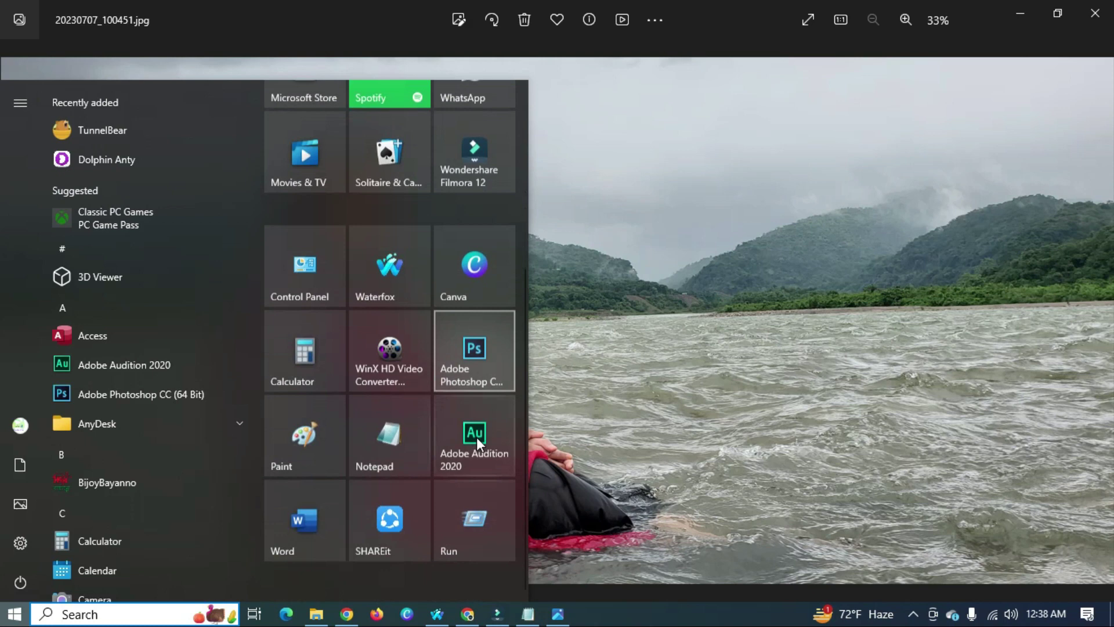
pyautogui.click(478, 368)
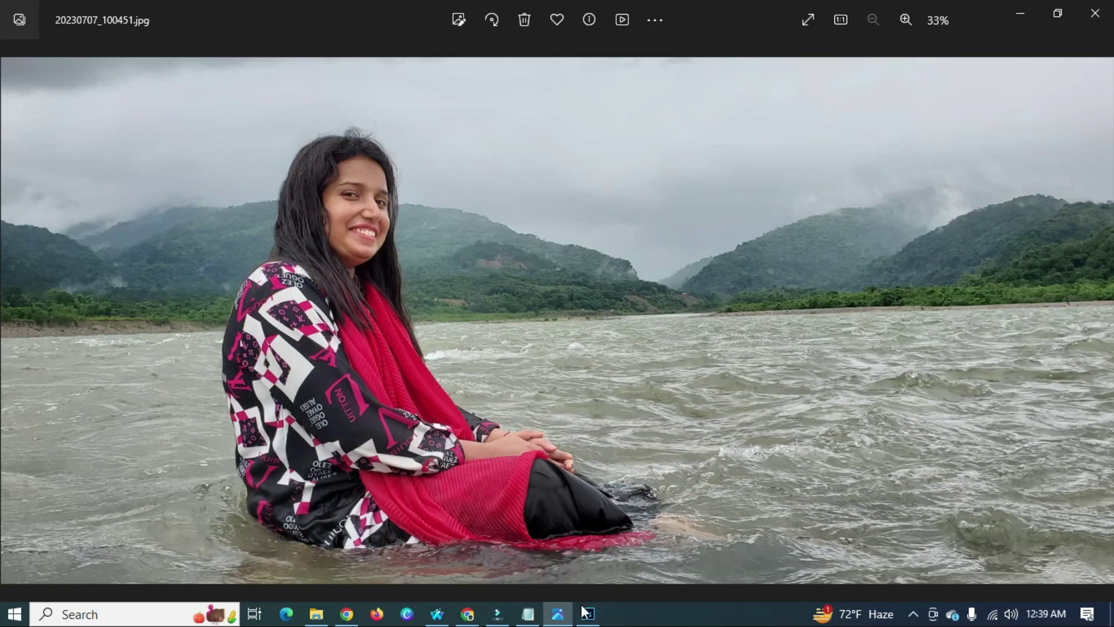
# Close Photoshop's open document, minimize Photoshop, and close Photos
pyautogui.click(585, 611)
pyautogui.click(364, 56)
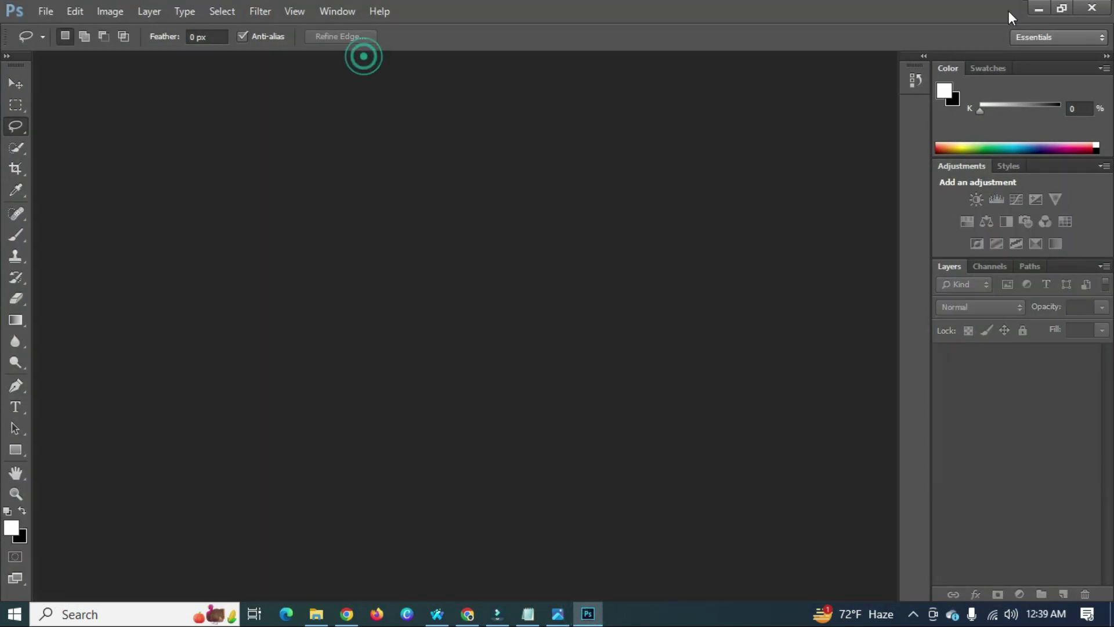
pyautogui.click(1039, 8)
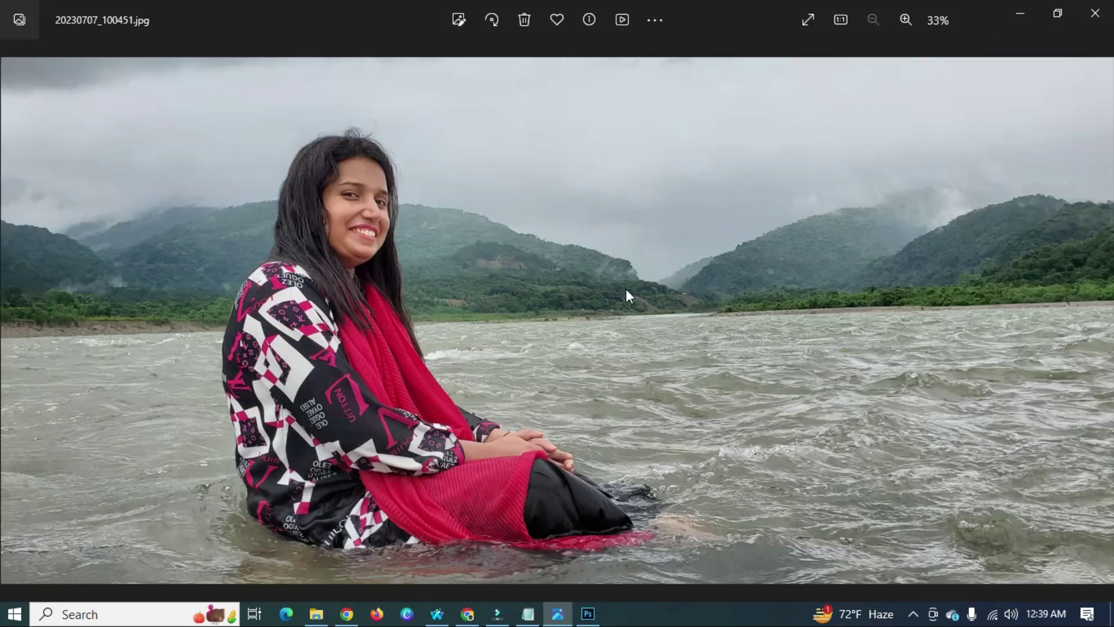
pyautogui.click(1084, 18)
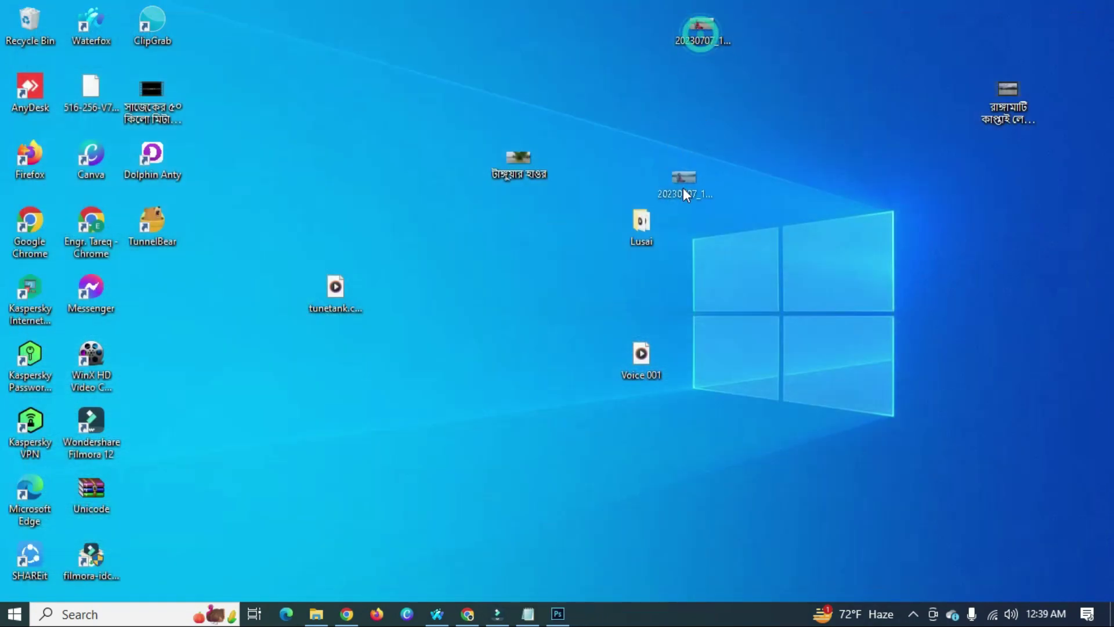
# Drag 20230707_100451.jpg from the desktop into Photoshop to open it
pyautogui.moveTo(696, 117); pyautogui.dragTo(711, 76)
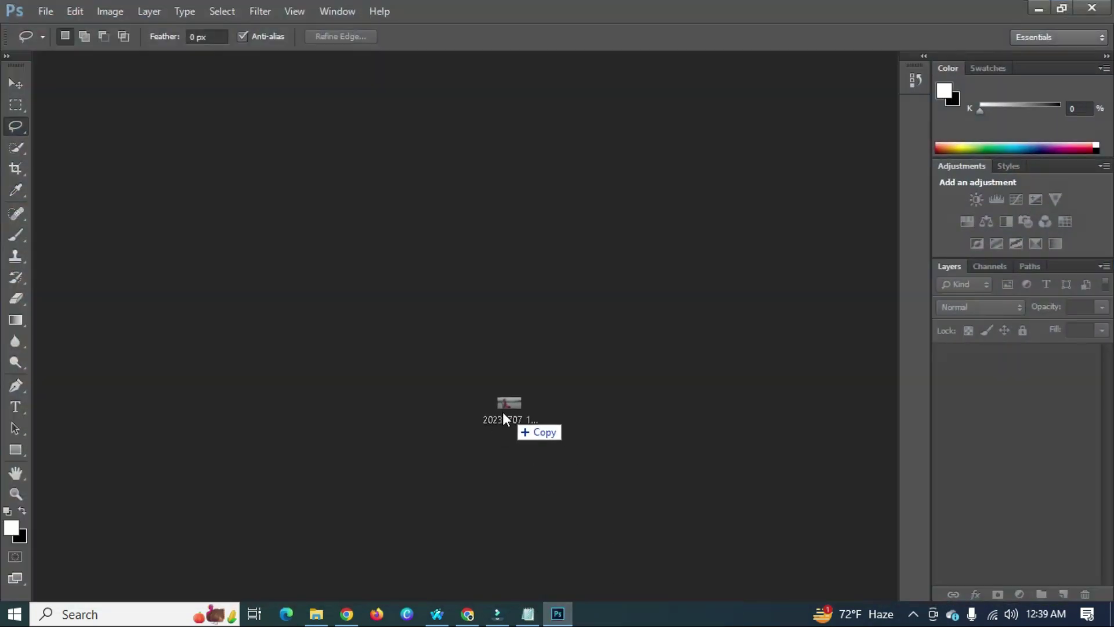
pyautogui.moveTo(680, 409); pyautogui.dragTo(445, 341)
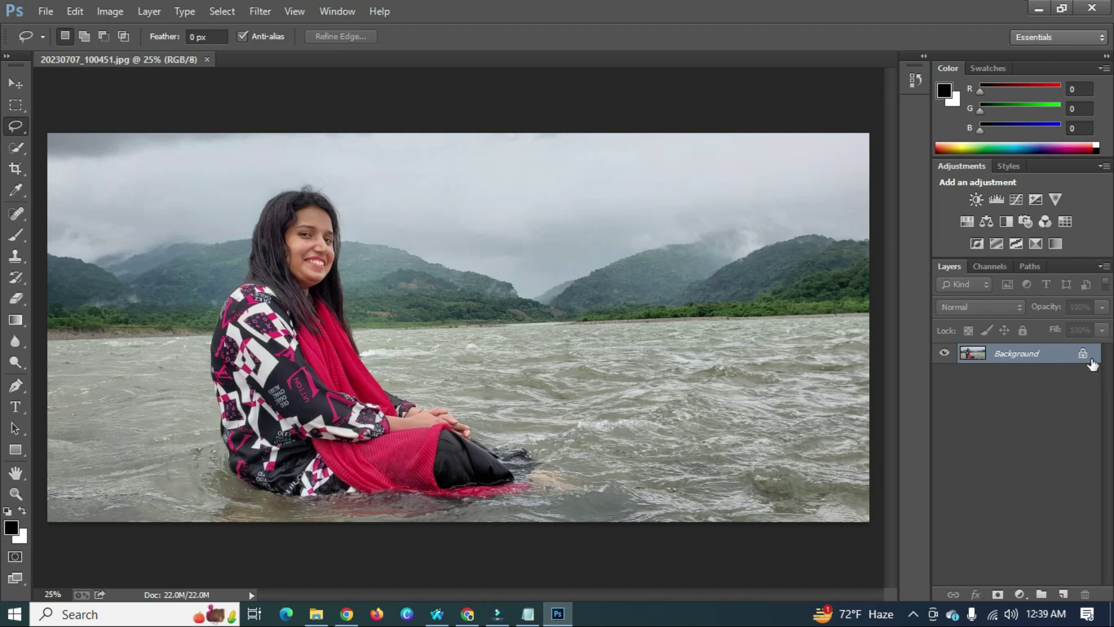
# Convert the Background layer into Layer 0 and pick the Quick Selection tool
pyautogui.doubleClick(1083, 355)
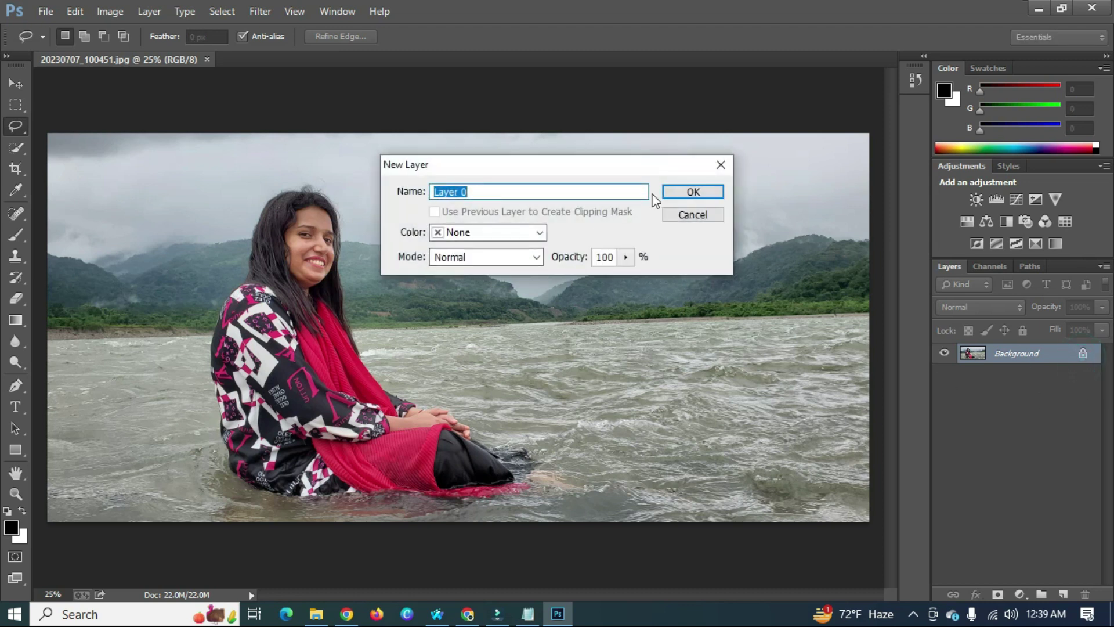
pyautogui.click(693, 193)
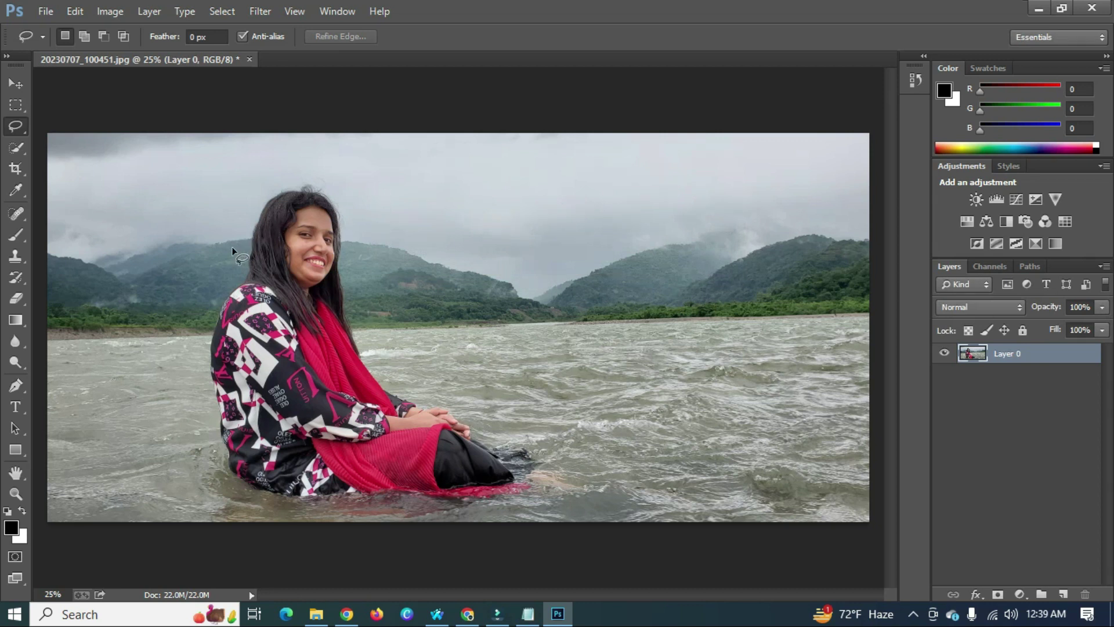
pyautogui.click(21, 153)
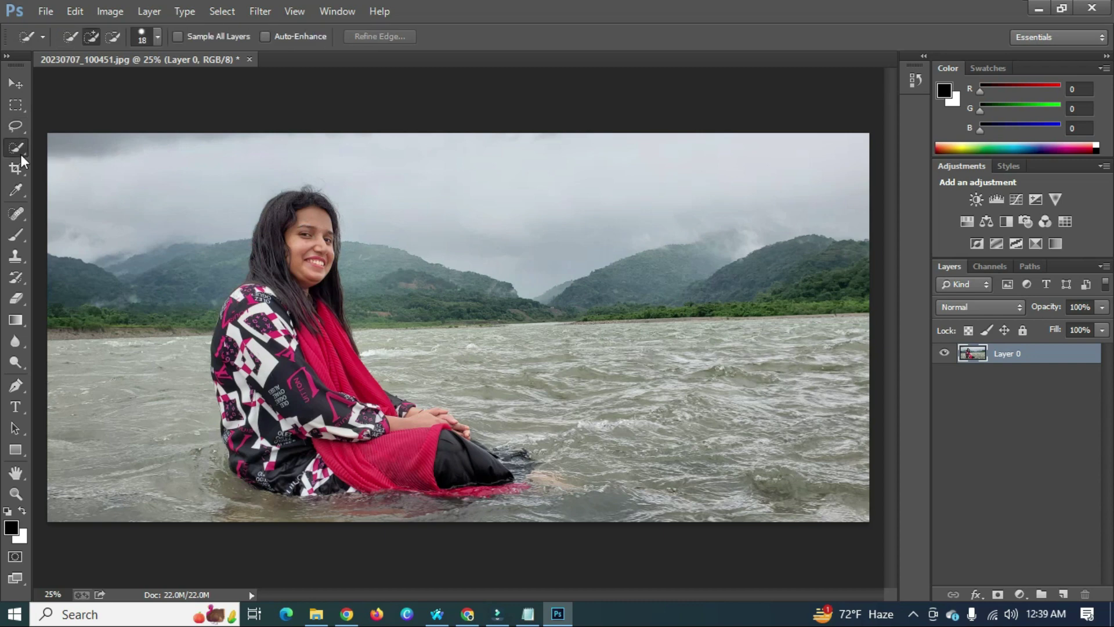
# Set the Quick Selection brush to 100 px and brush over her face and hair
pyautogui.rightClick(22, 152)
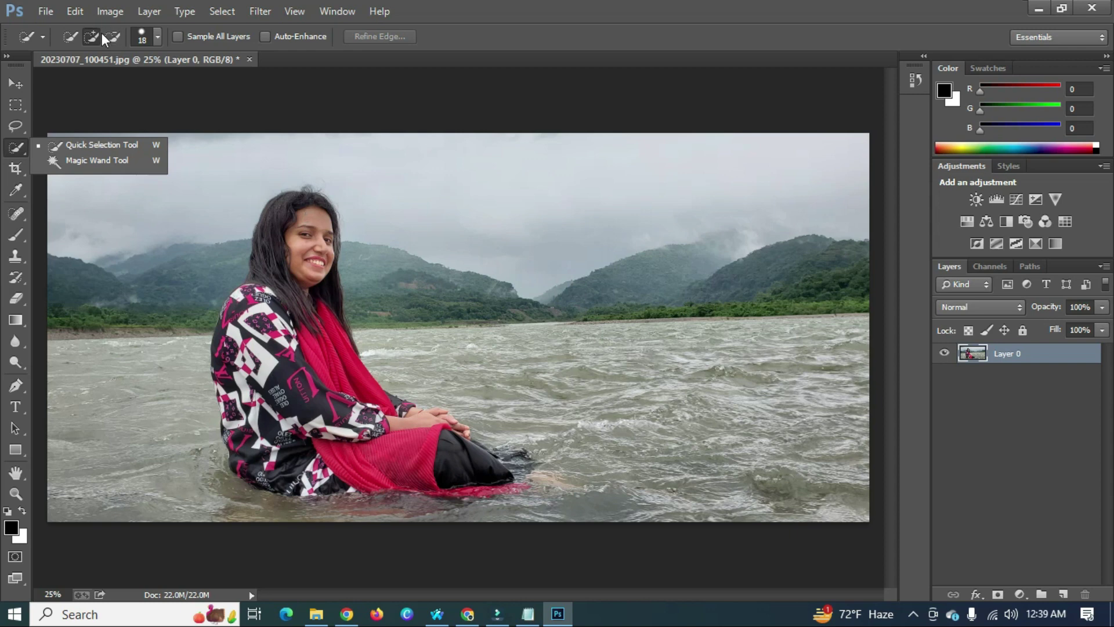
pyautogui.click(156, 38)
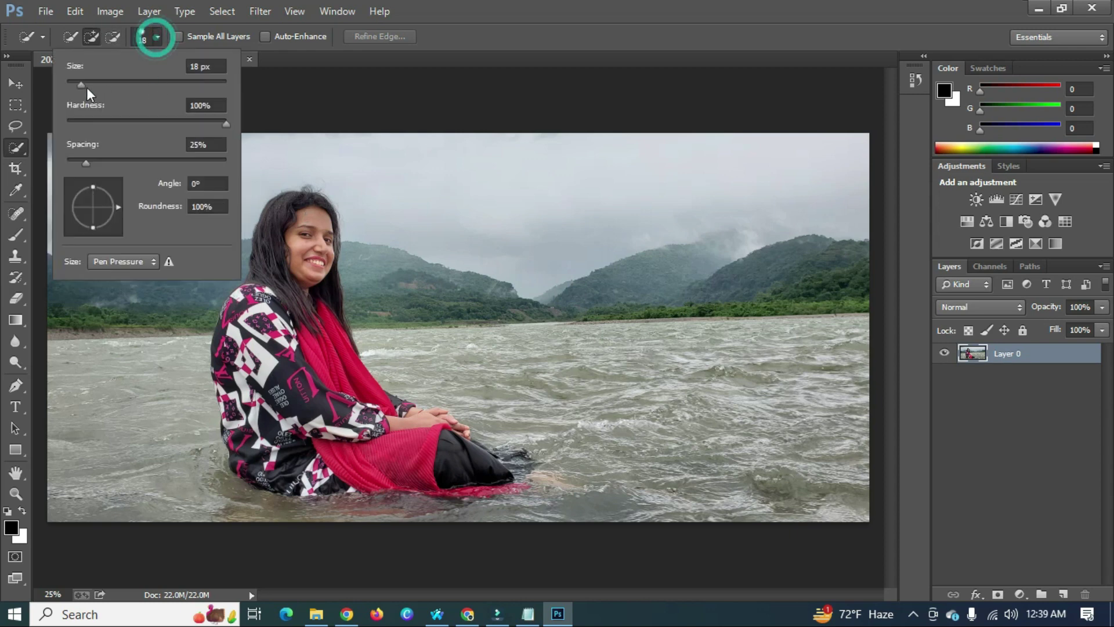
pyautogui.moveTo(87, 92); pyautogui.dragTo(145, 96)
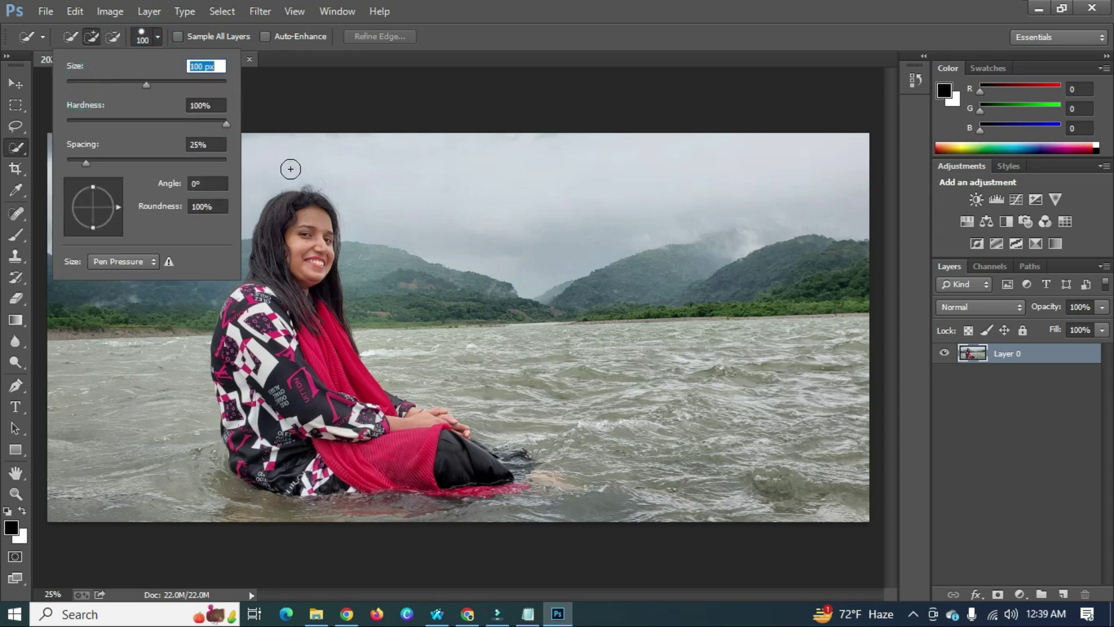
pyautogui.click(291, 226)
pyautogui.moveTo(294, 226)
pyautogui.mouseDown()
pyautogui.moveTo(302, 216)
pyautogui.moveTo(276, 310)
pyautogui.moveTo(245, 310)
pyautogui.mouseUp()
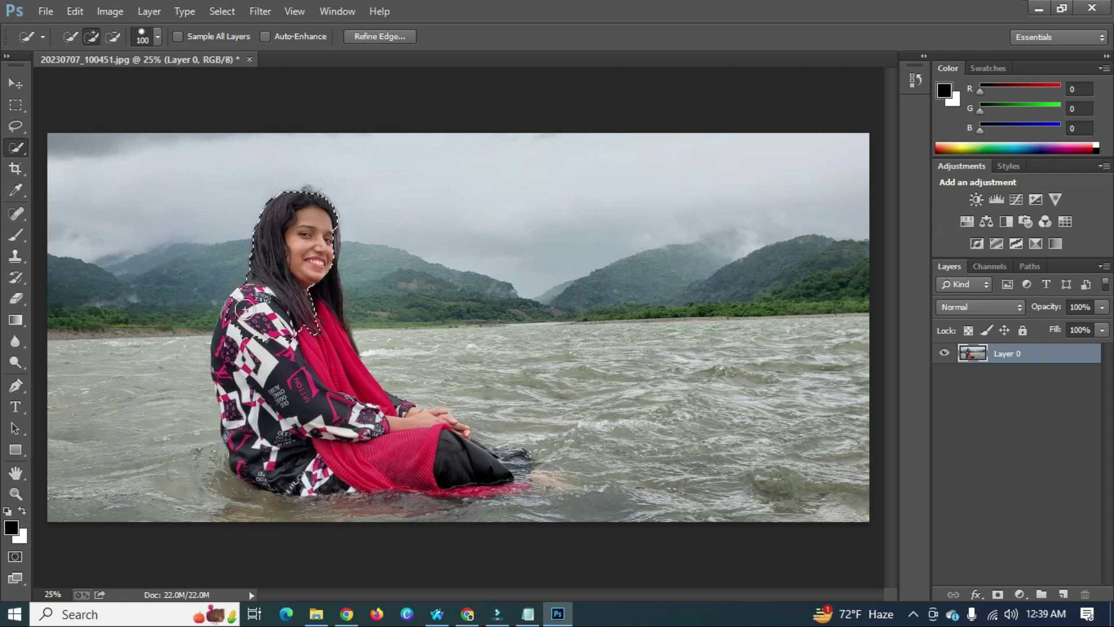
# Extend the selection over her shoulder, arm and red scarf, then add the top of her hair
pyautogui.moveTo(245, 308)
pyautogui.mouseDown()
pyautogui.moveTo(234, 315)
pyautogui.moveTo(257, 432)
pyautogui.moveTo(231, 395)
pyautogui.moveTo(241, 430)
pyautogui.moveTo(327, 475)
pyautogui.moveTo(302, 479)
pyautogui.mouseUp()
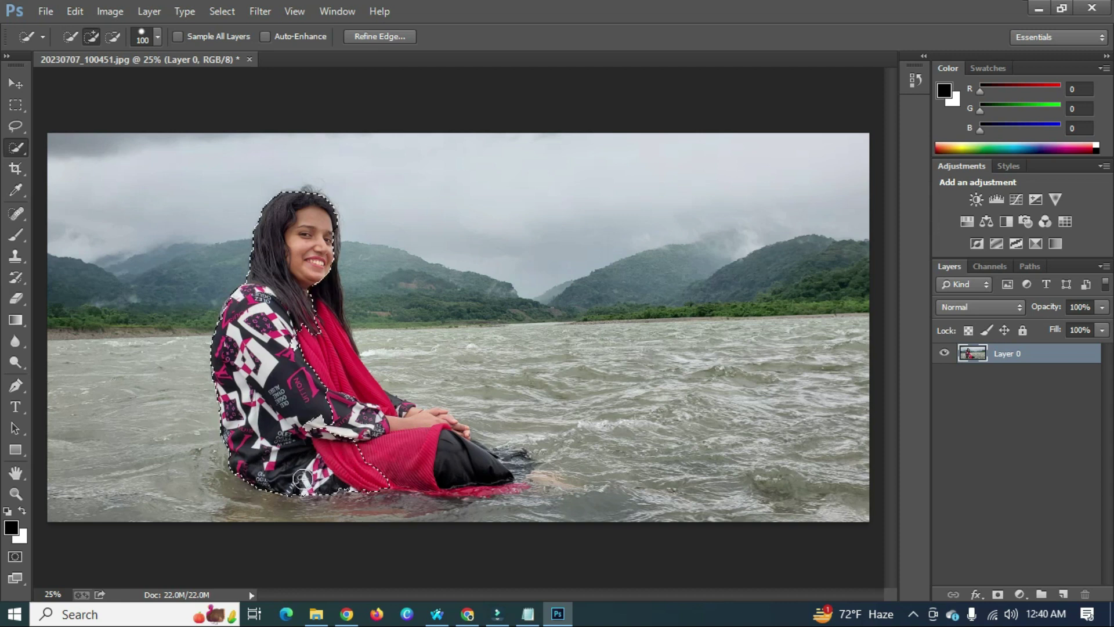
pyautogui.moveTo(302, 479)
pyautogui.mouseDown()
pyautogui.moveTo(321, 360)
pyautogui.moveTo(394, 436)
pyautogui.moveTo(454, 441)
pyautogui.mouseUp()
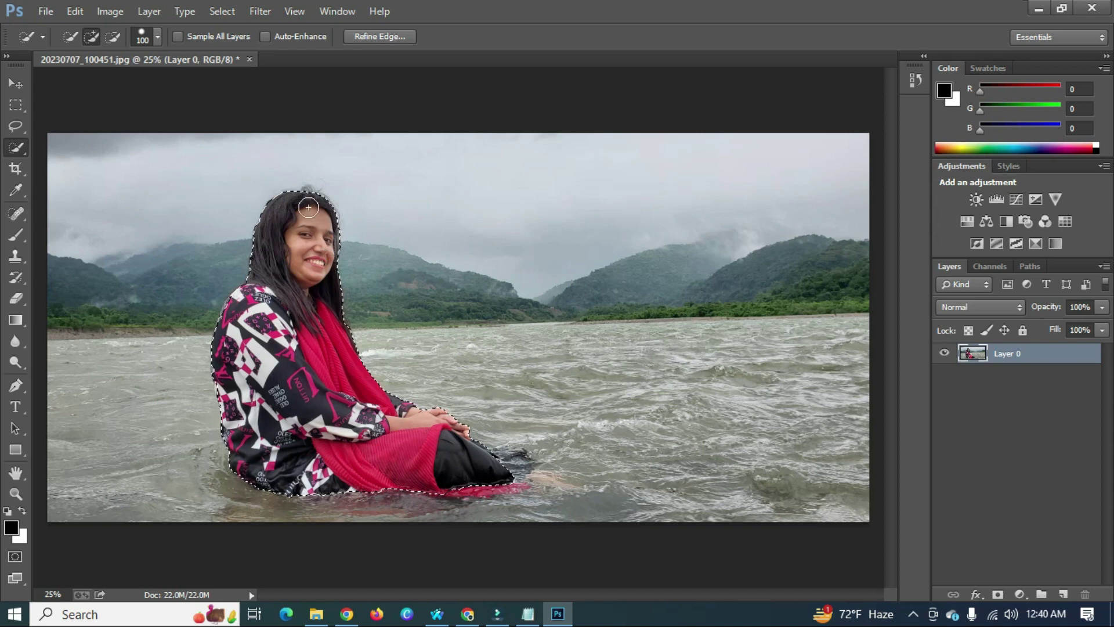
pyautogui.click(307, 204)
pyautogui.click(309, 200)
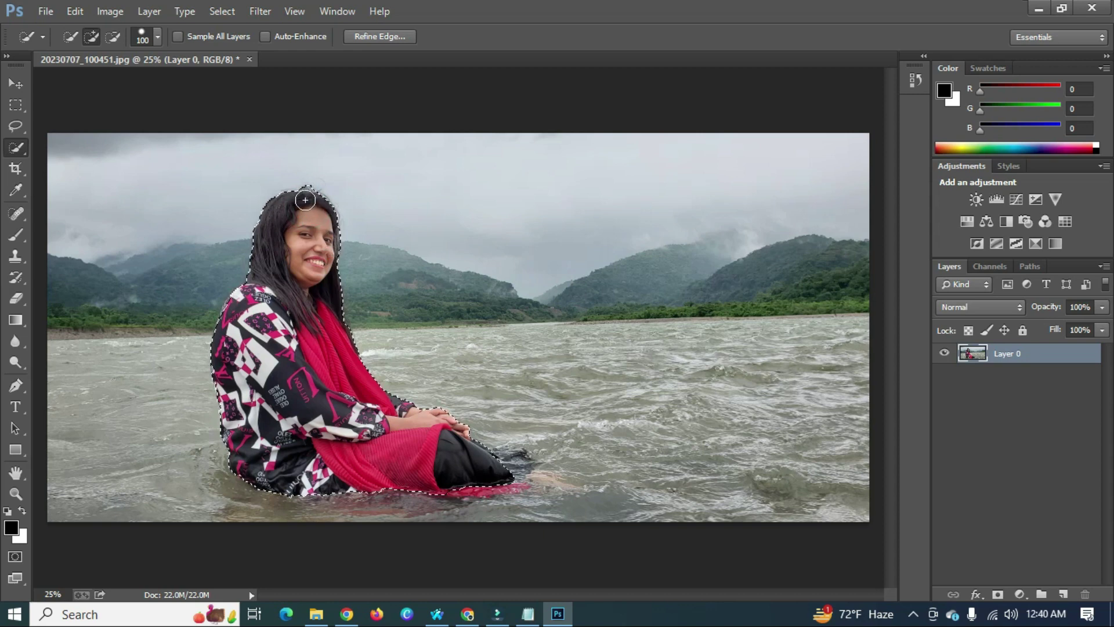
# Zoom in to 50%, touch up the scarf edge, and switch Quick Selection to subtract mode
pyautogui.click(297, 17)
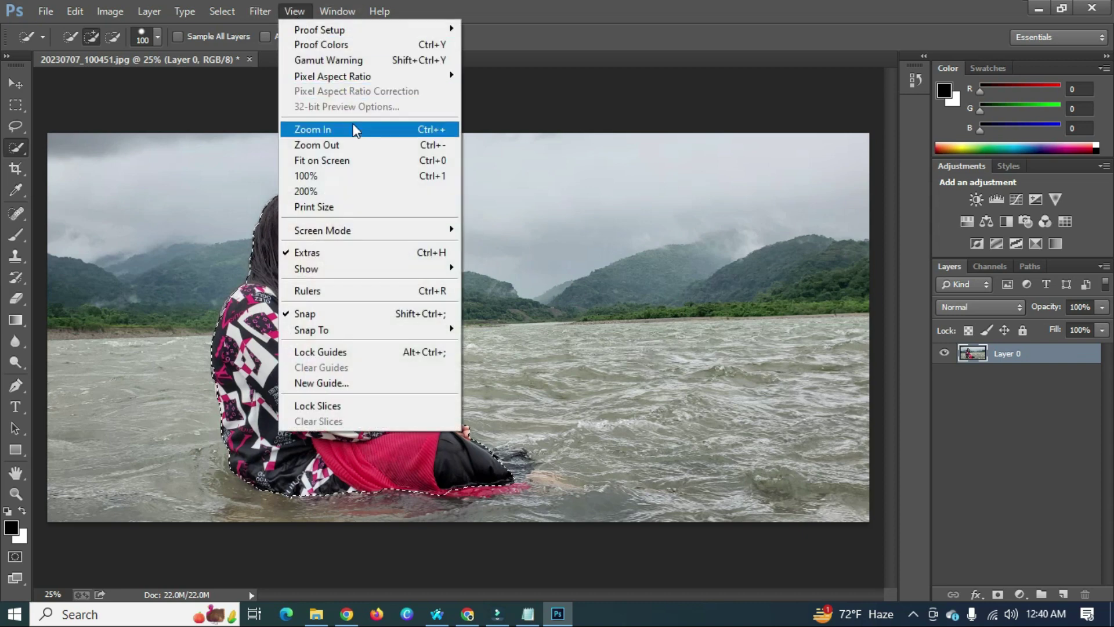
pyautogui.click(359, 137)
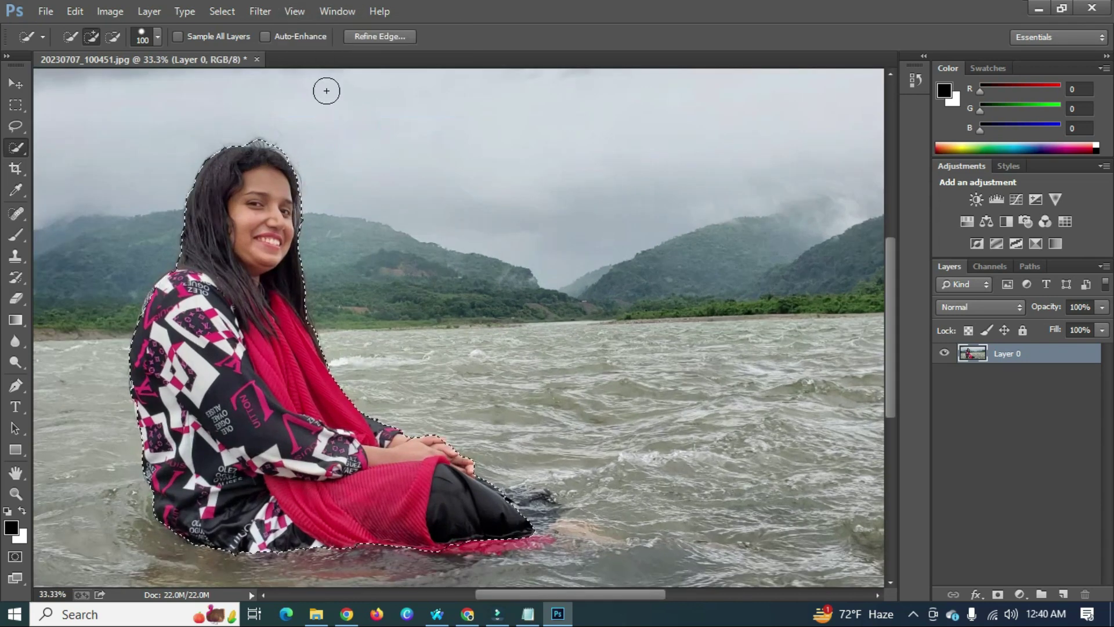
pyautogui.click(298, 13)
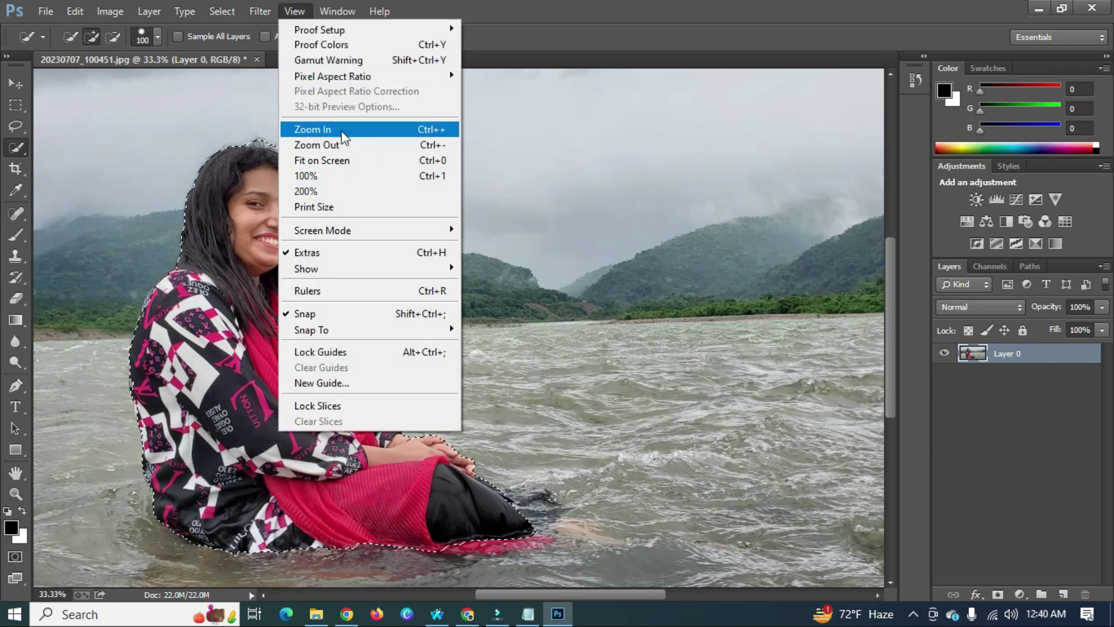
pyautogui.click(339, 129)
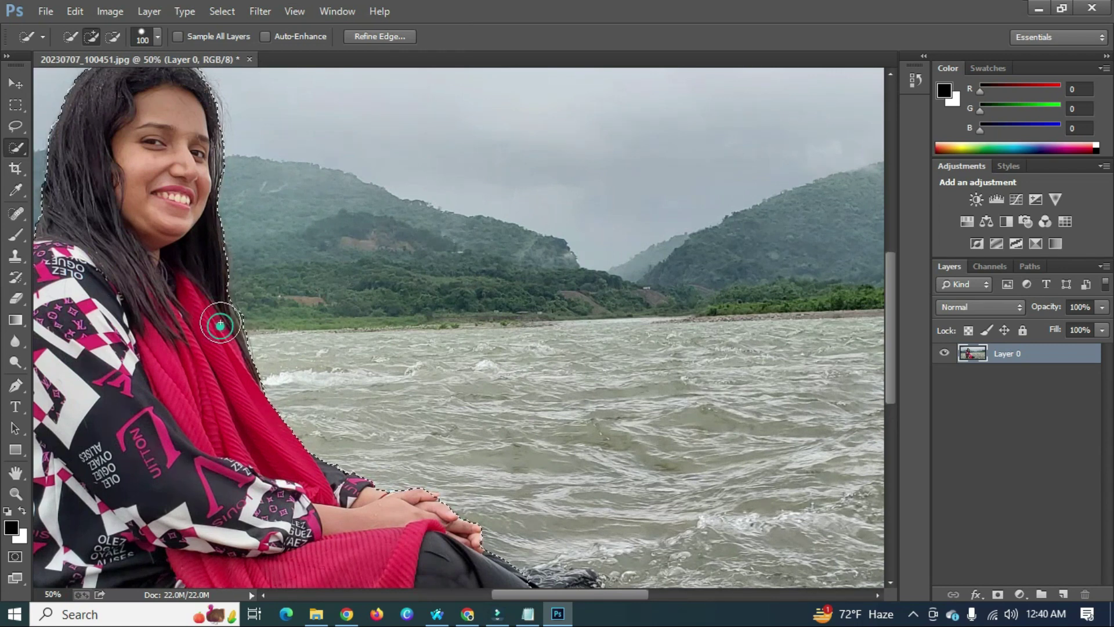
pyautogui.click(220, 325)
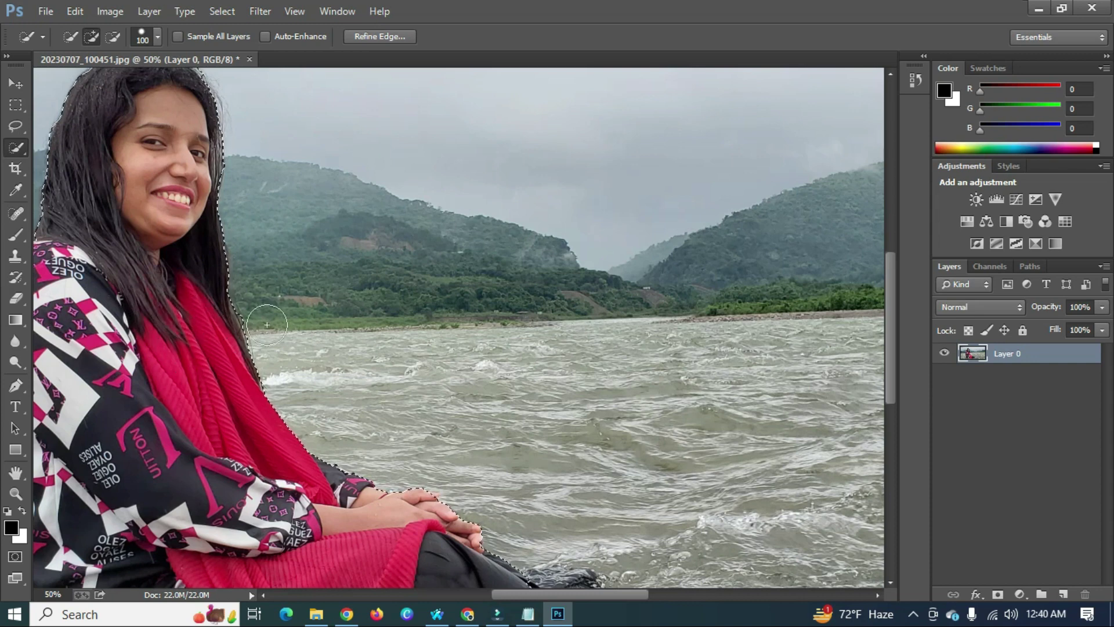
pyautogui.press('alt')
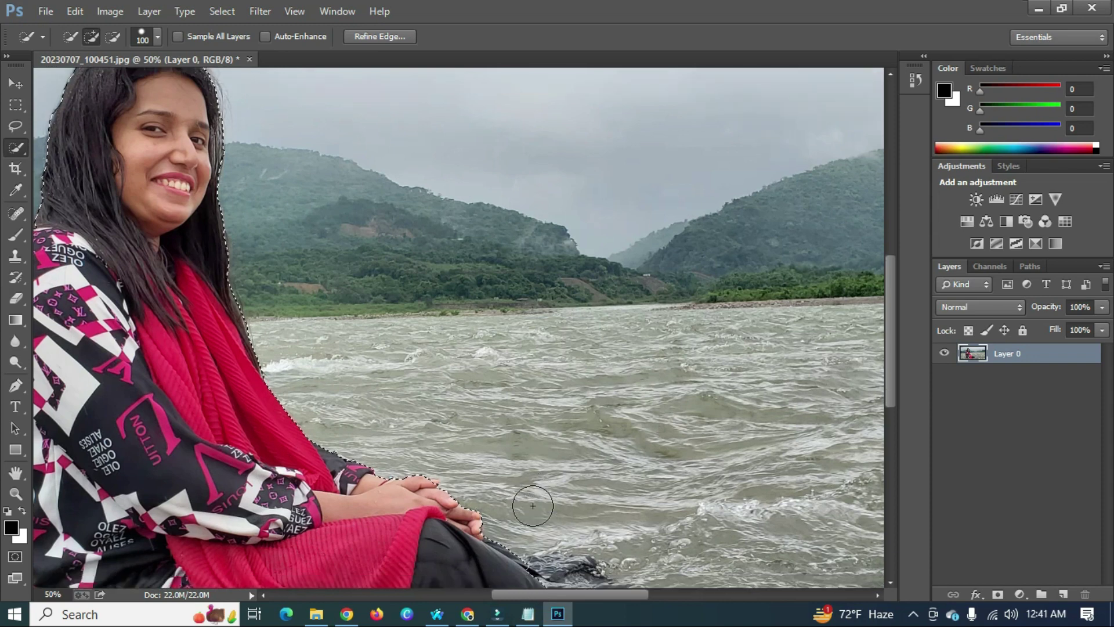
# Subtract stray water near the waterline and trim the selection at her left shoulder
pyautogui.scroll(-3, 529, 505)
pyautogui.scroll(-1, 566, 529)
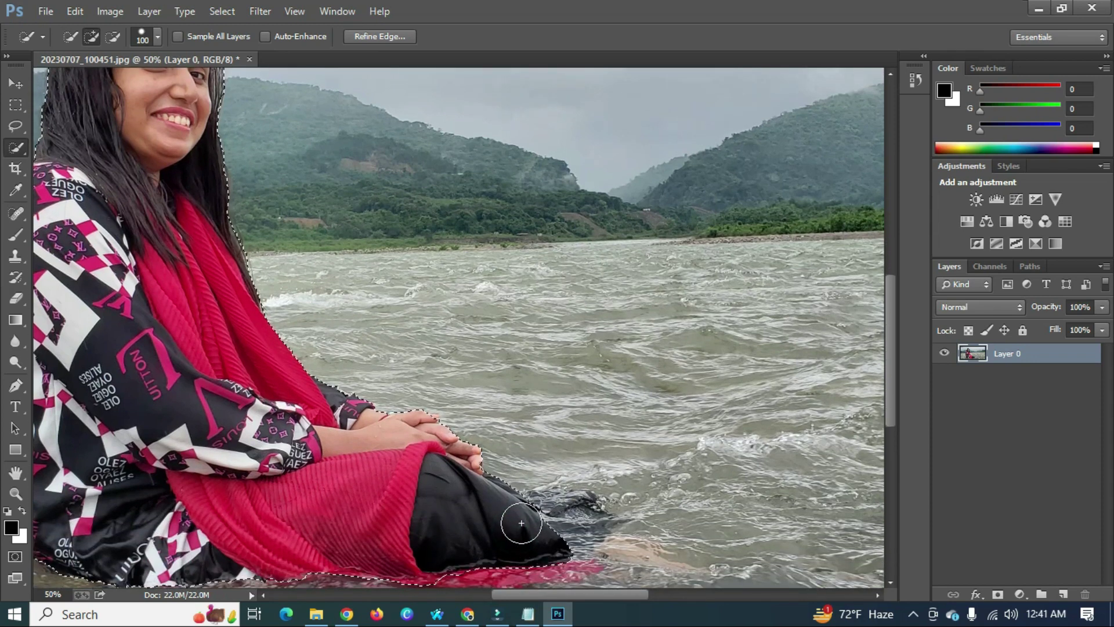
pyautogui.press('alt')
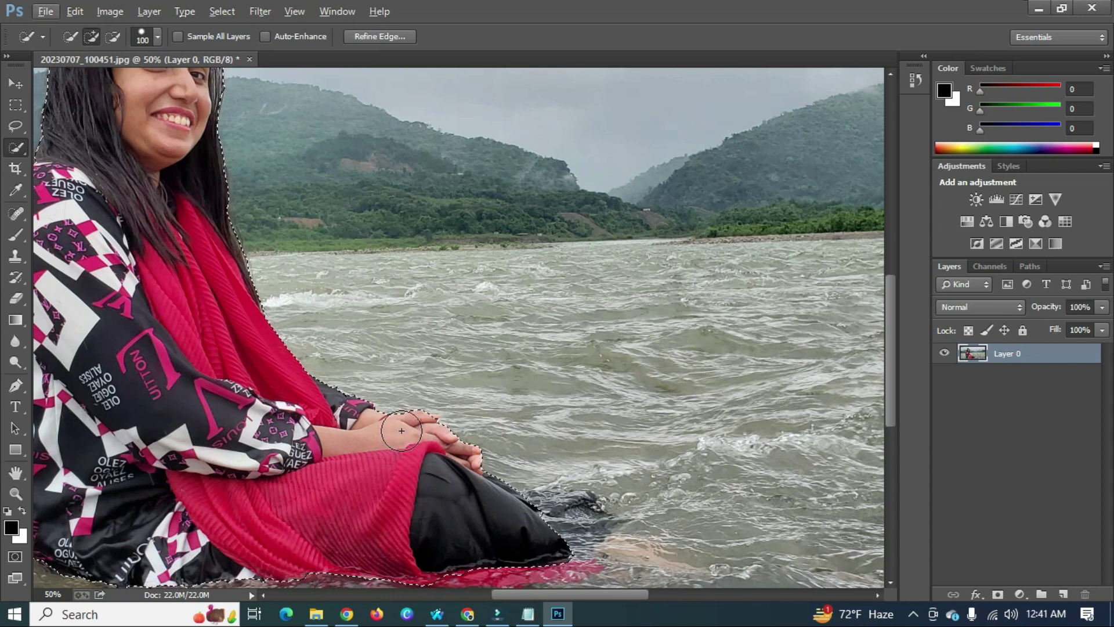
pyautogui.scroll(-2, 465, 523)
pyautogui.scroll(-3, 406, 505)
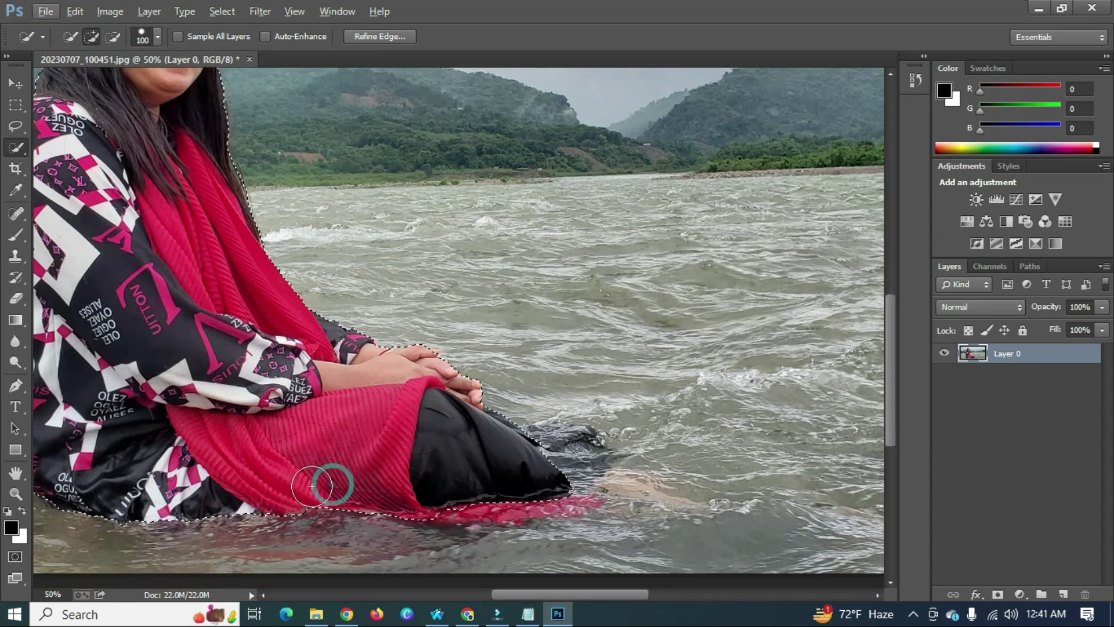
pyautogui.moveTo(524, 594); pyautogui.dragTo(473, 597)
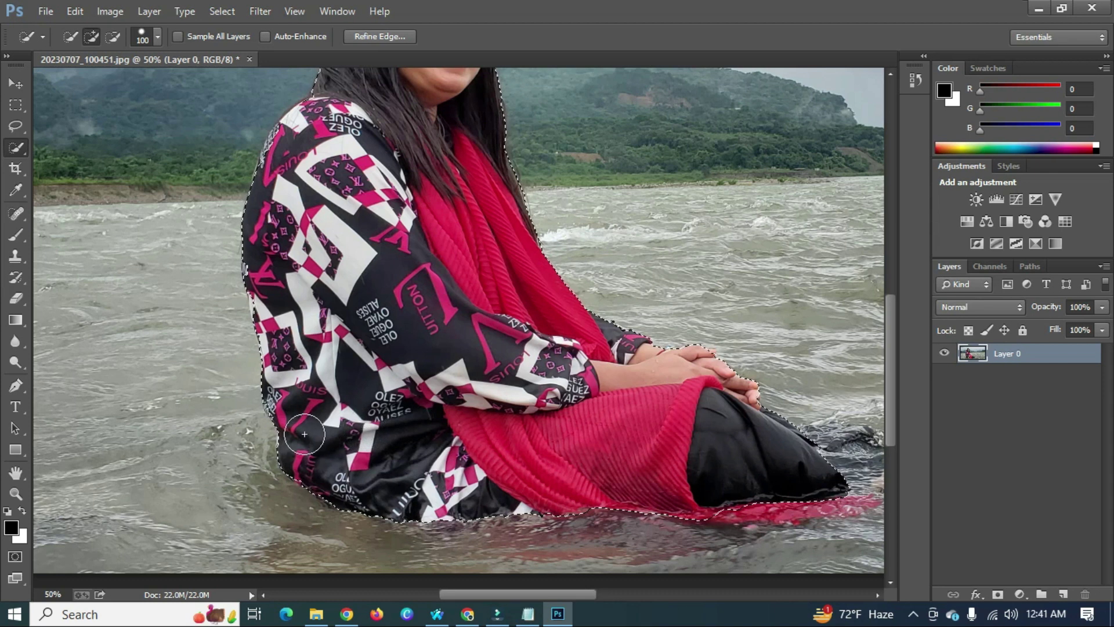
pyautogui.scroll(1, 301, 435)
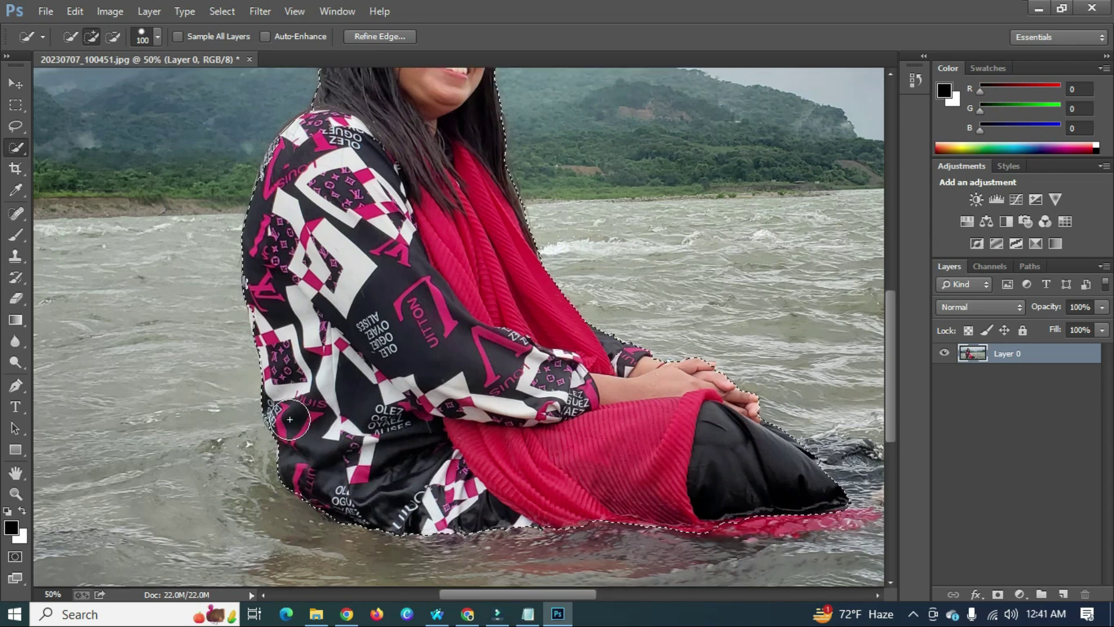
pyautogui.scroll(2, 319, 420)
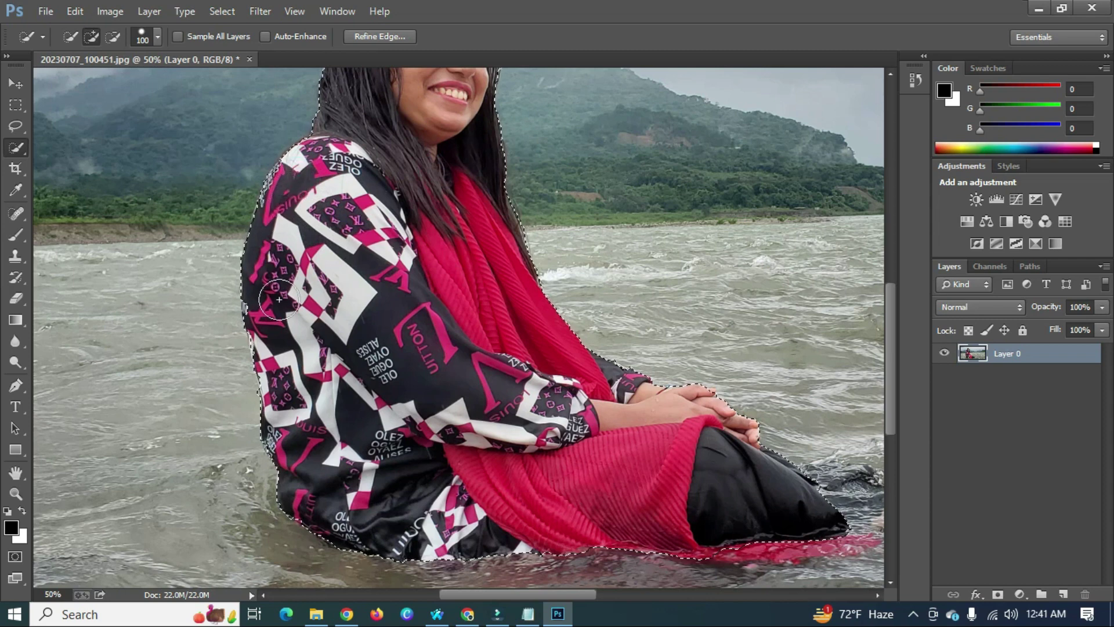
pyautogui.click(272, 341)
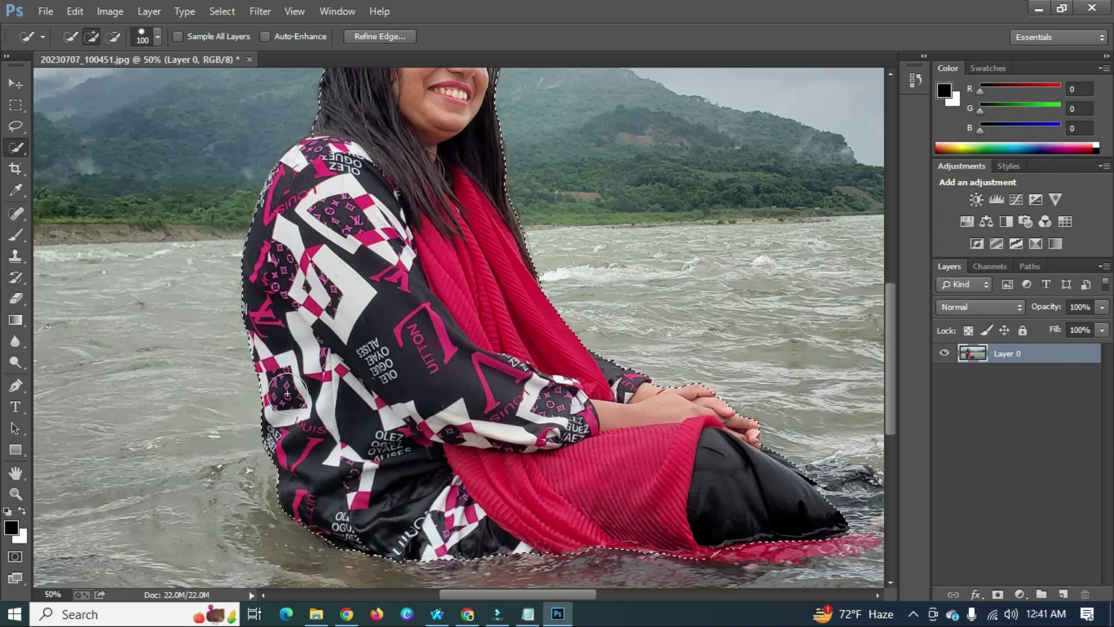
# Adjust the selection along the red scarf and tidy it around the top of her head
pyautogui.scroll(1, 325, 319)
pyautogui.scroll(1, 335, 312)
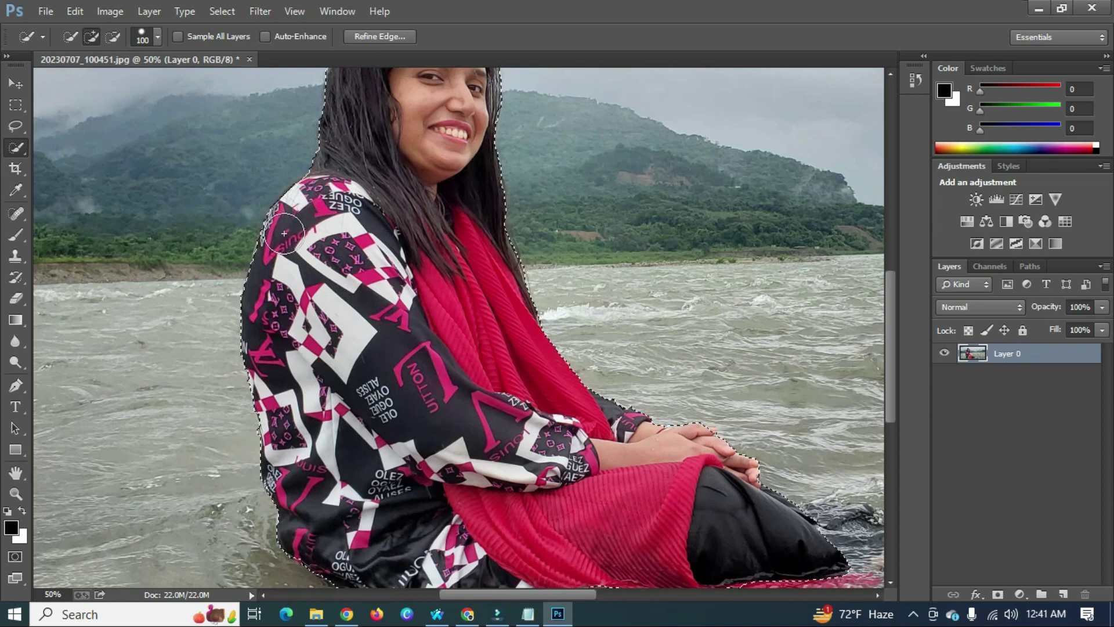
pyautogui.scroll(1, 372, 283)
pyautogui.scroll(1, 372, 283)
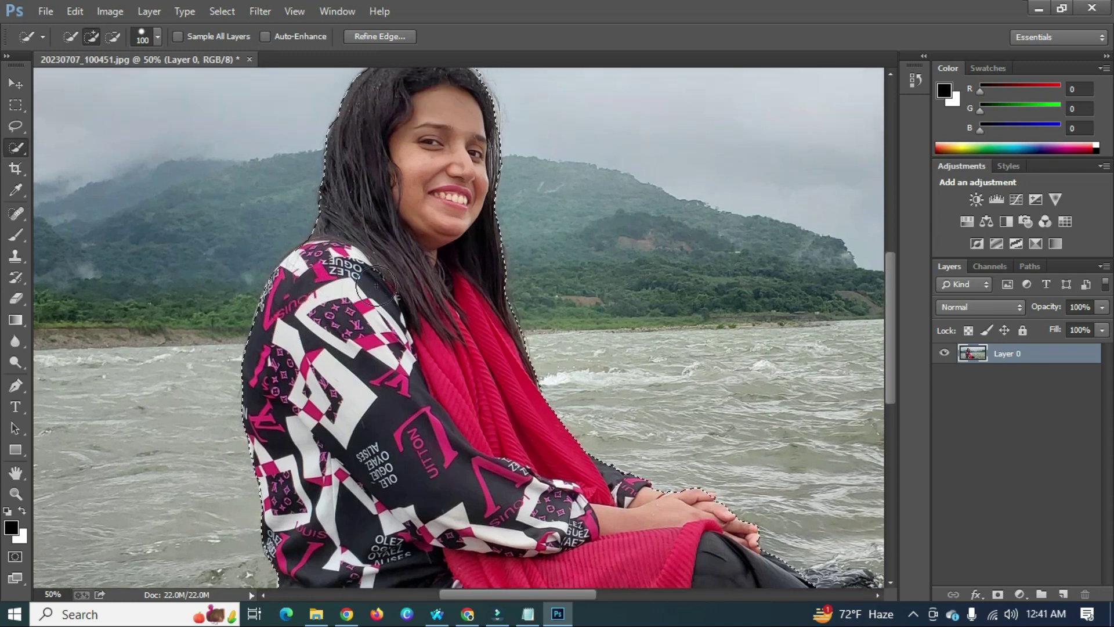
pyautogui.scroll(1, 383, 285)
pyautogui.scroll(1, 391, 279)
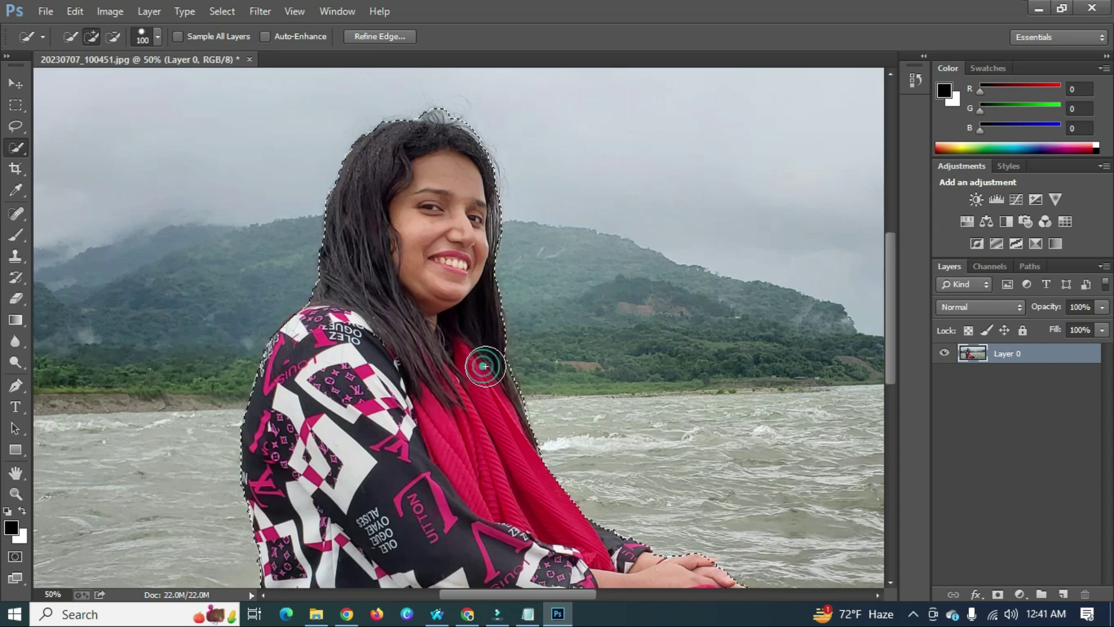
pyautogui.click(486, 366)
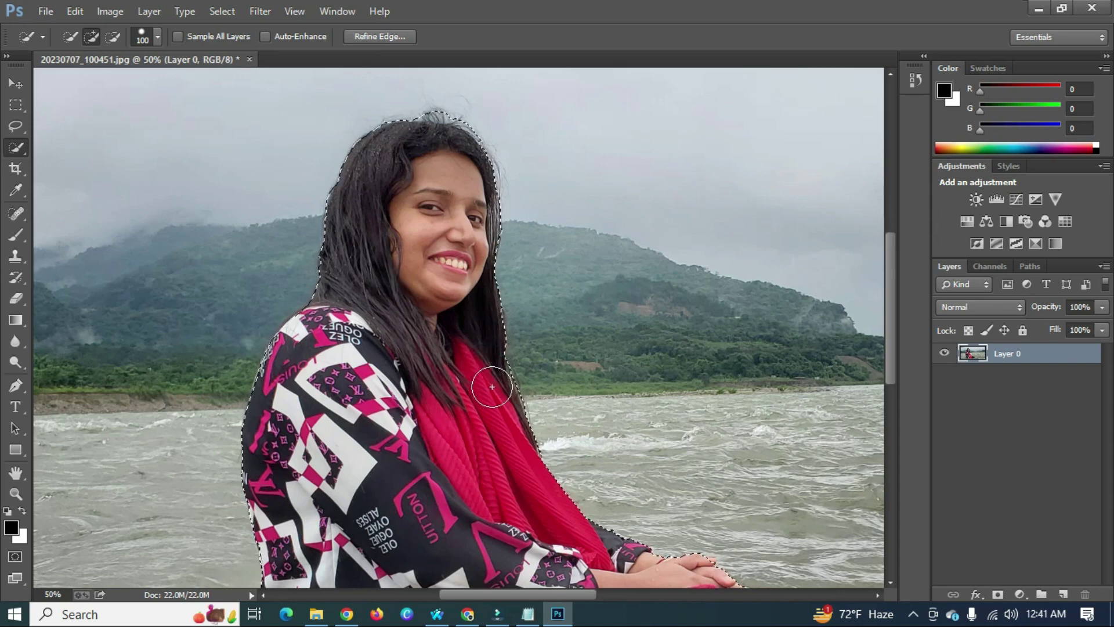
pyautogui.click(489, 378)
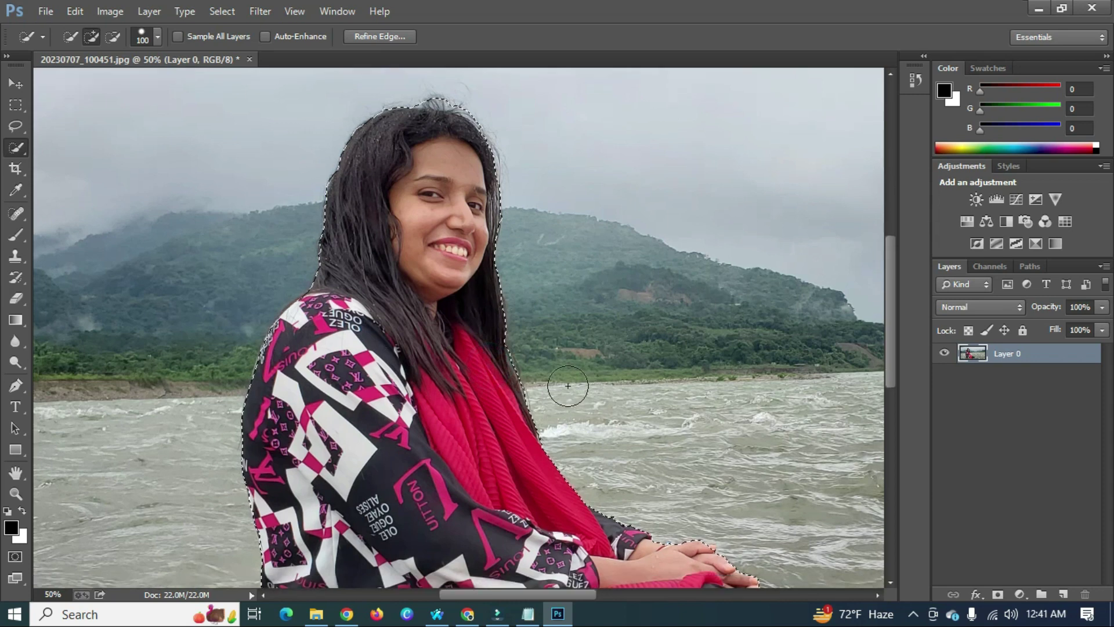
pyautogui.click(397, 131)
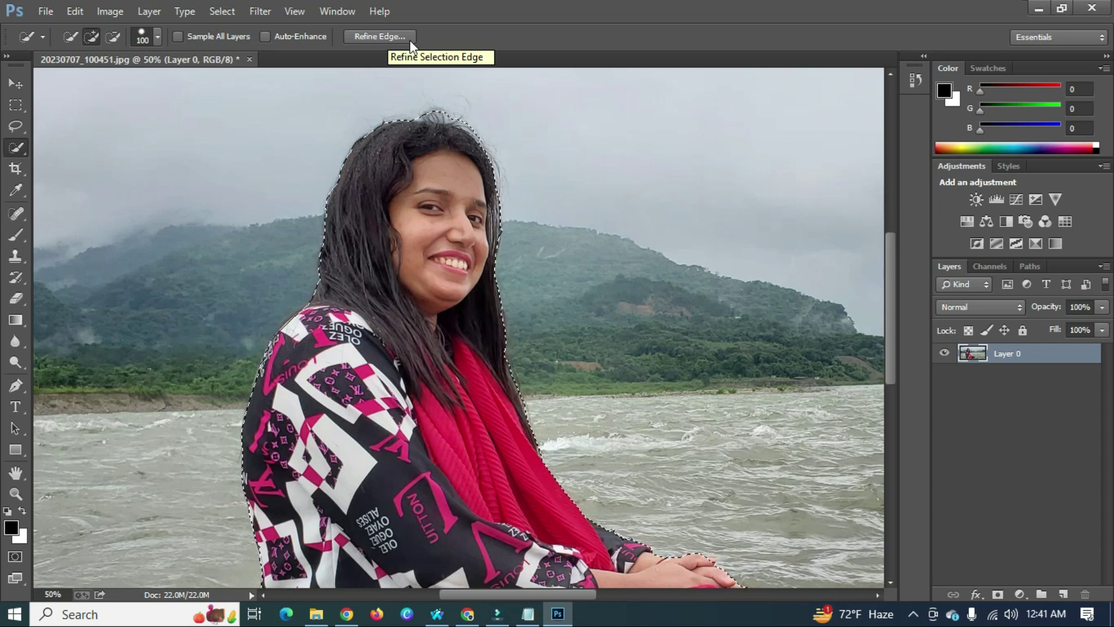
# Refine Edge: Smart Radius 1.6, Smooth 12, Feather 0.5, Contrast 7, Shift Edge +3, decontaminated, output as masked layer
pyautogui.click(378, 36)
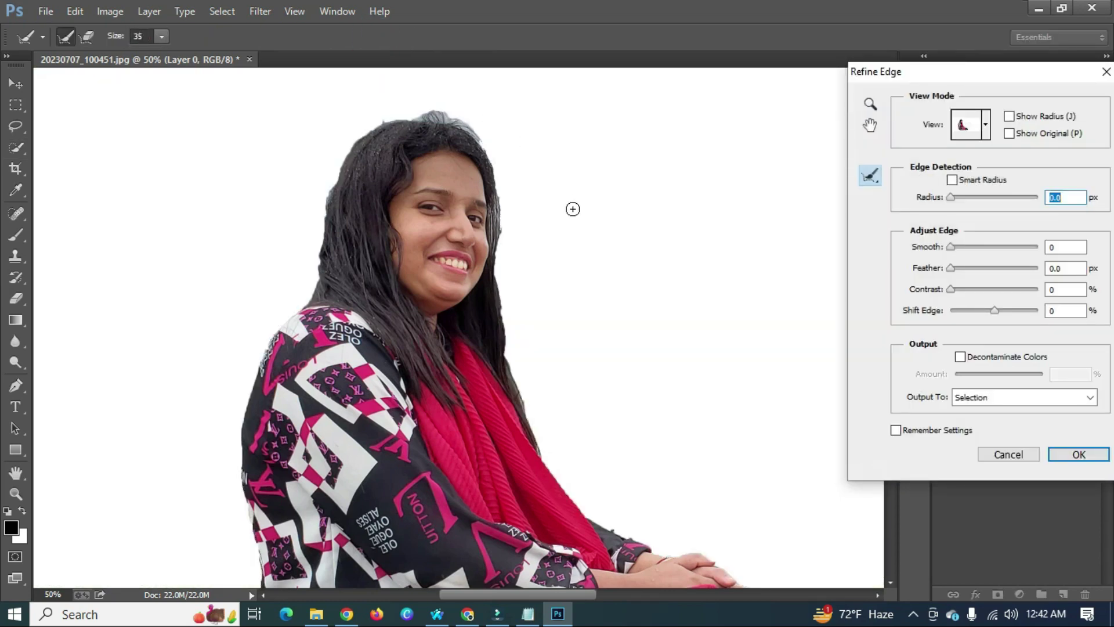
pyautogui.click(296, 14)
pyautogui.click(326, 161)
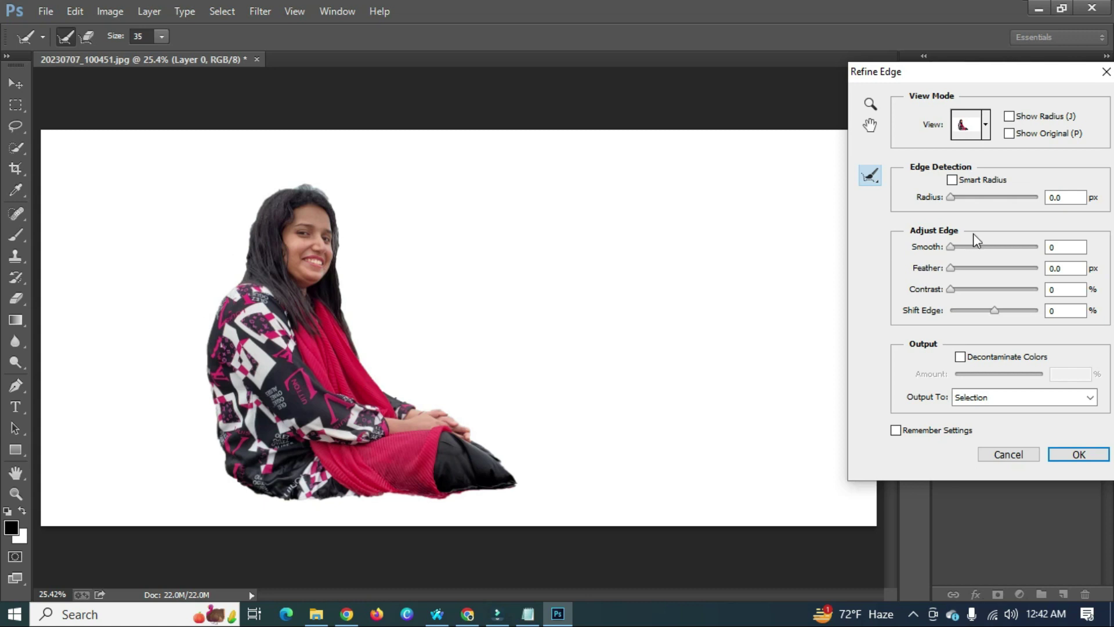
pyautogui.click(952, 198)
pyautogui.click(952, 180)
pyautogui.click(952, 247)
pyautogui.moveTo(958, 246); pyautogui.dragTo(954, 268)
pyautogui.click(951, 289)
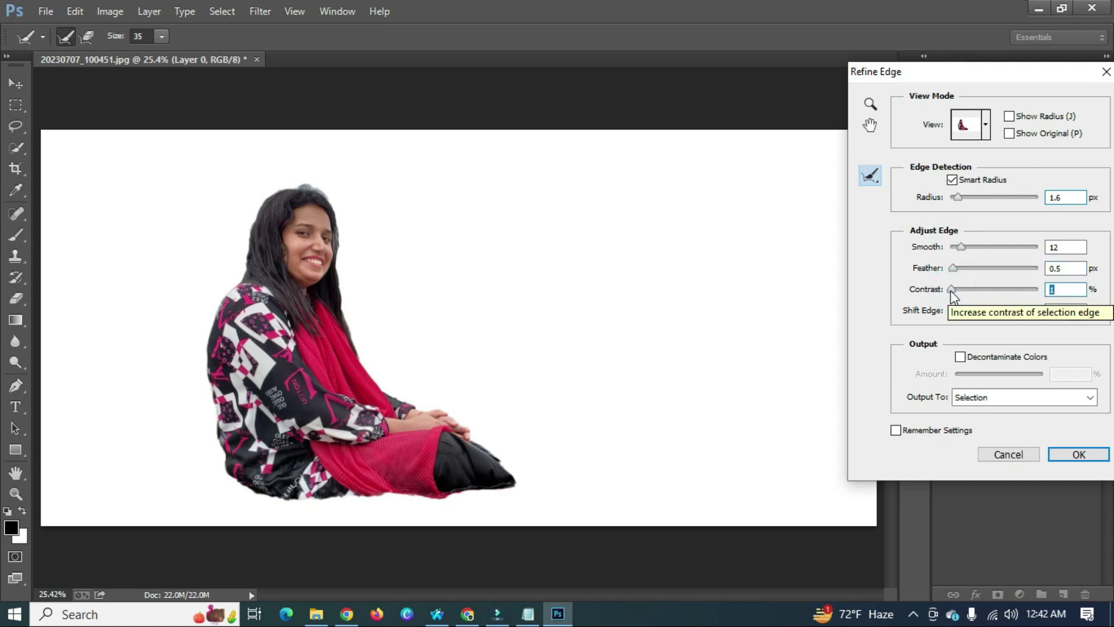
pyautogui.moveTo(950, 291); pyautogui.dragTo(953, 290)
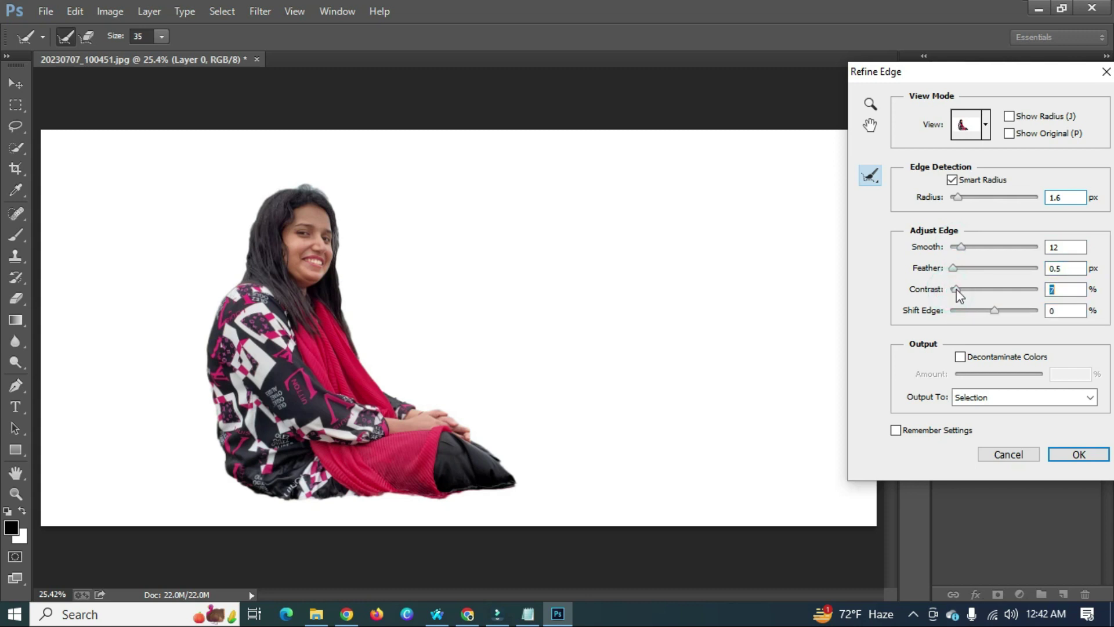
pyautogui.moveTo(994, 310); pyautogui.dragTo(997, 312)
pyautogui.click(973, 356)
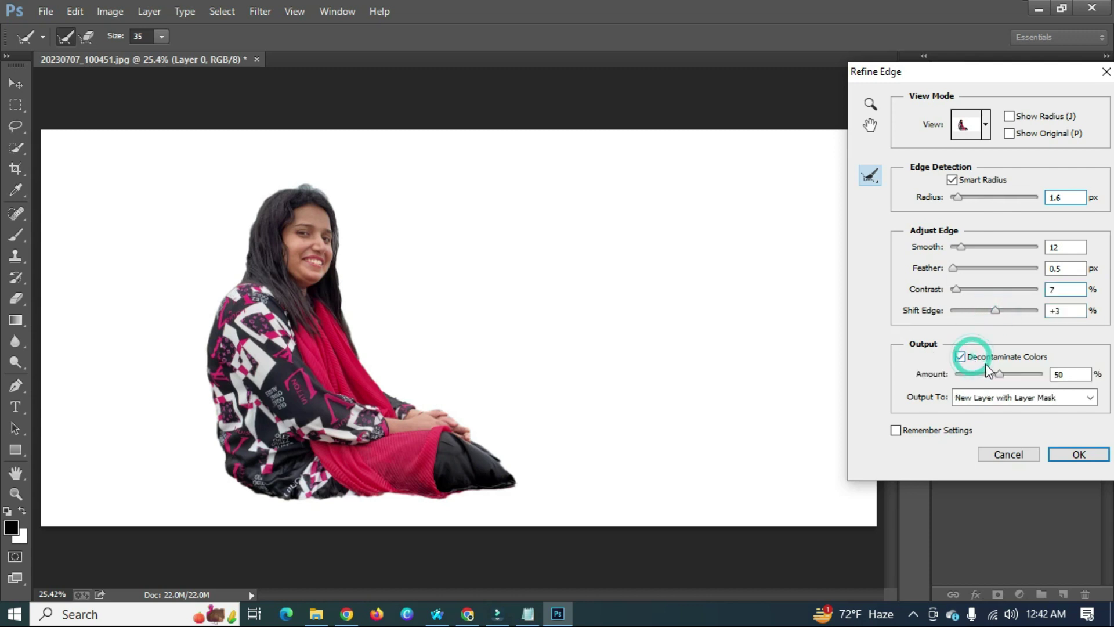
pyautogui.click(1075, 453)
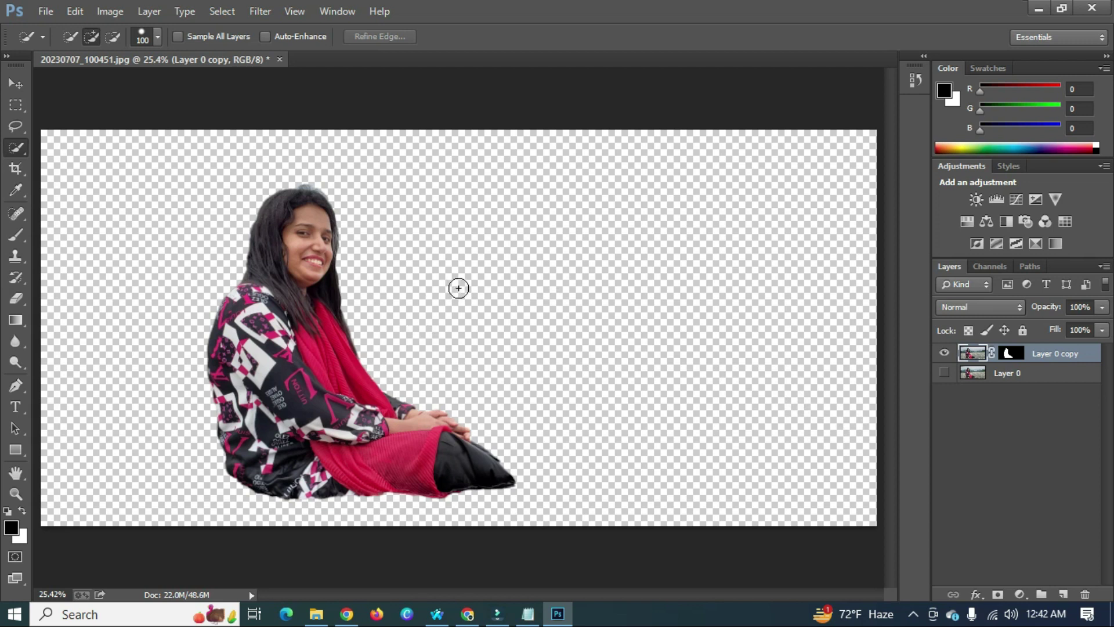
# Show Layer 0, hide the cutout, and duplicate Layer 0 as Layer 0 copy 2, hiding the original
pyautogui.click(1005, 376)
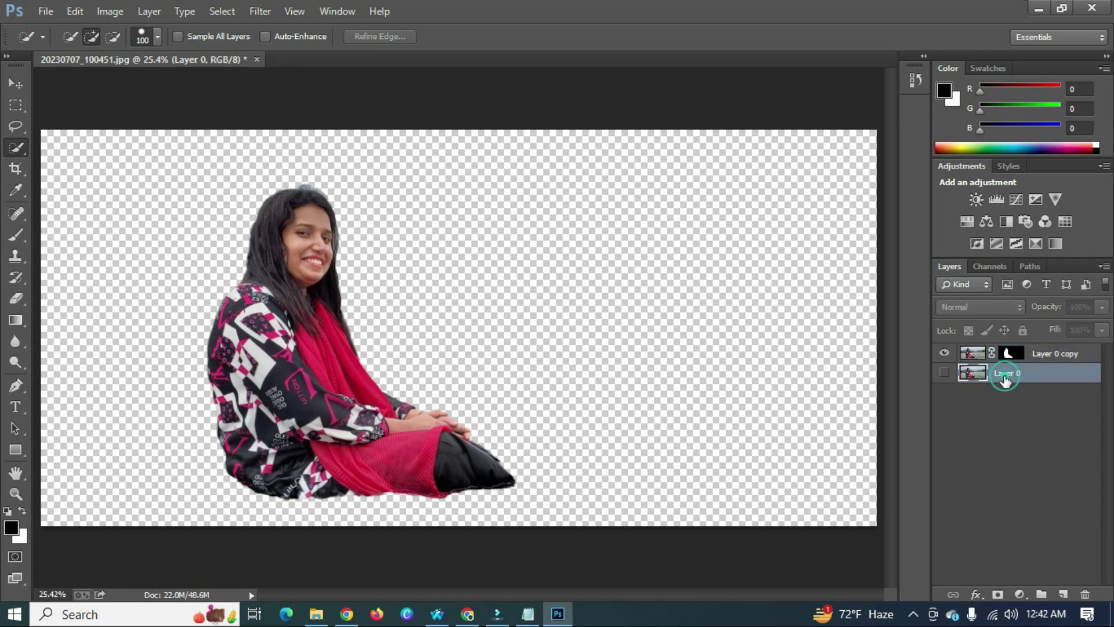
pyautogui.click(945, 374)
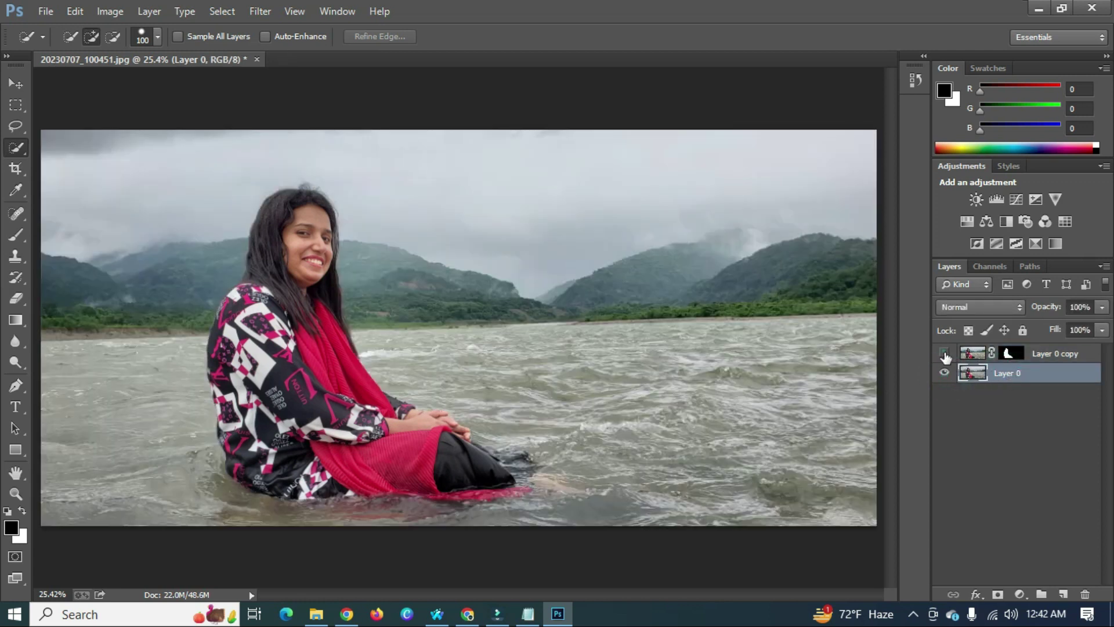
pyautogui.click(945, 353)
pyautogui.hotkey('ctrl', 'j')
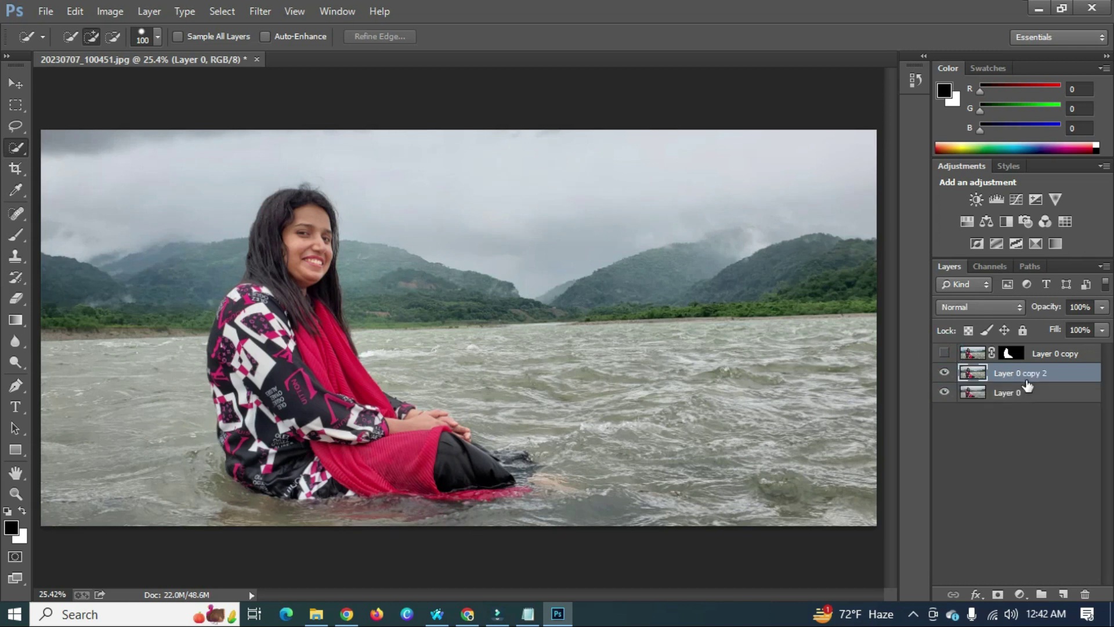
pyautogui.click(945, 393)
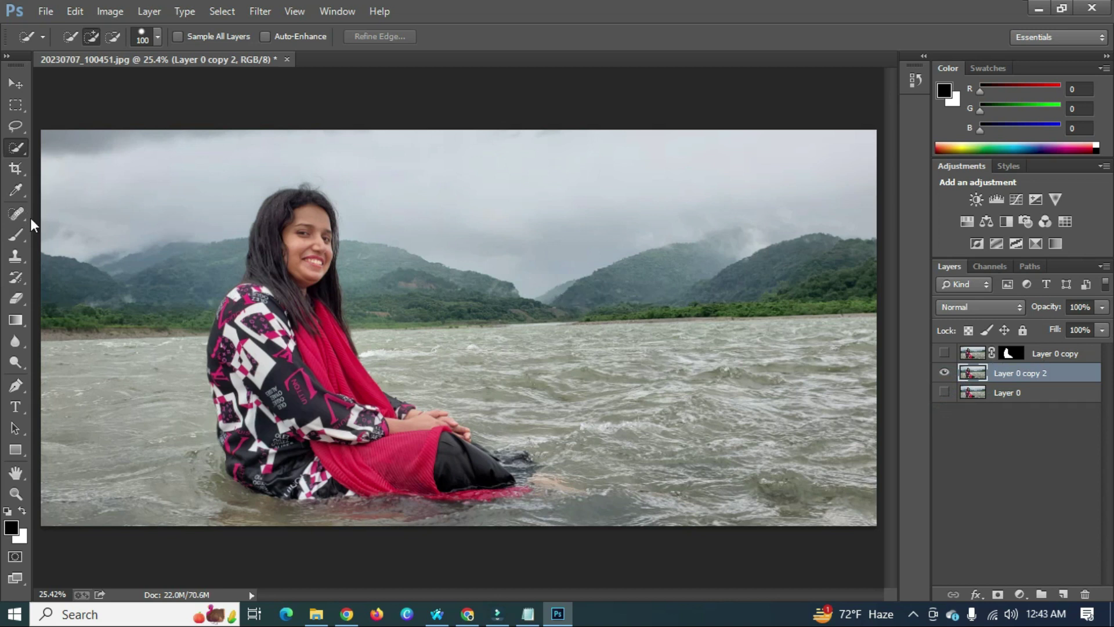
# Lasso a loose loop around the woman, from her hair down to the waterline and back
pyautogui.click(24, 129)
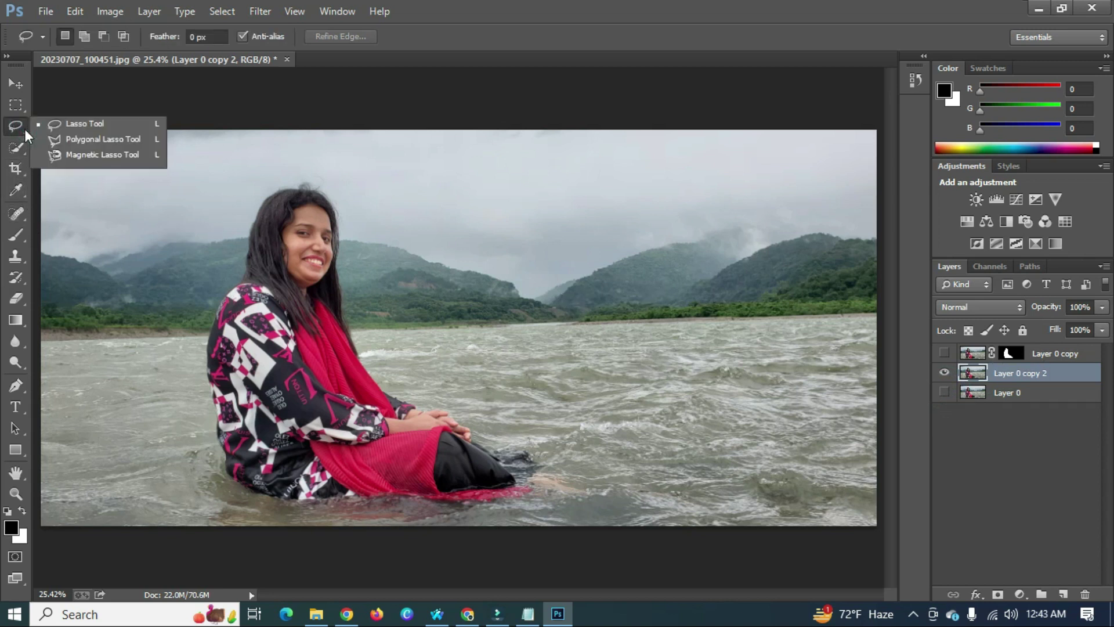
pyautogui.click(99, 124)
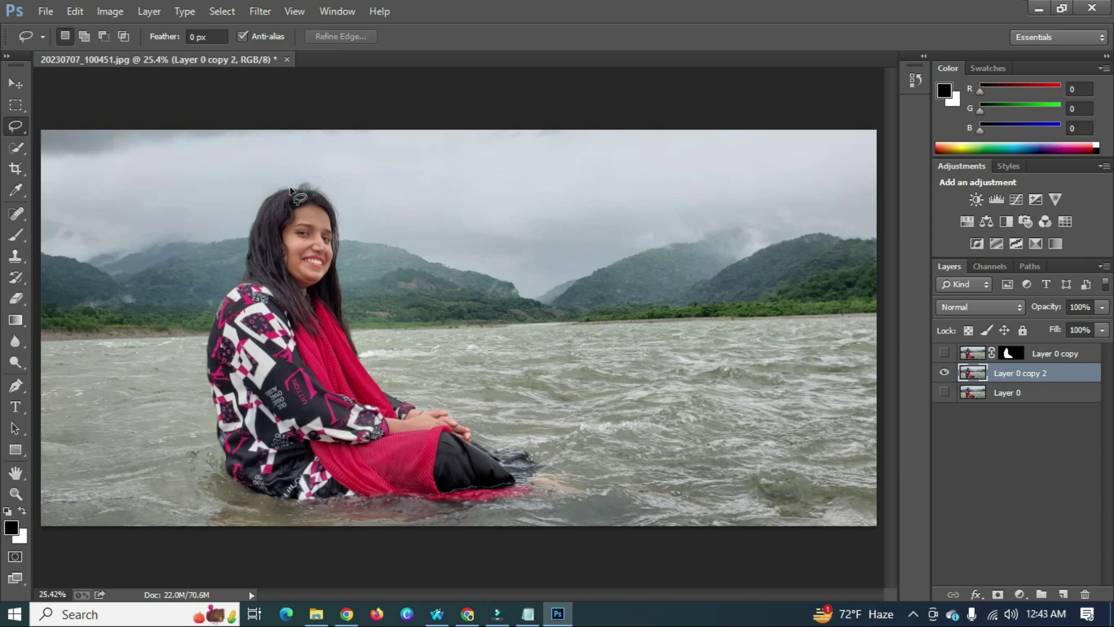
pyautogui.moveTo(295, 189); pyautogui.dragTo(249, 236)
pyautogui.moveTo(236, 288)
pyautogui.mouseDown()
pyautogui.moveTo(209, 347)
pyautogui.moveTo(210, 400)
pyautogui.mouseUp()
pyautogui.moveTo(223, 457)
pyautogui.mouseDown()
pyautogui.moveTo(244, 489)
pyautogui.moveTo(309, 504)
pyautogui.mouseUp()
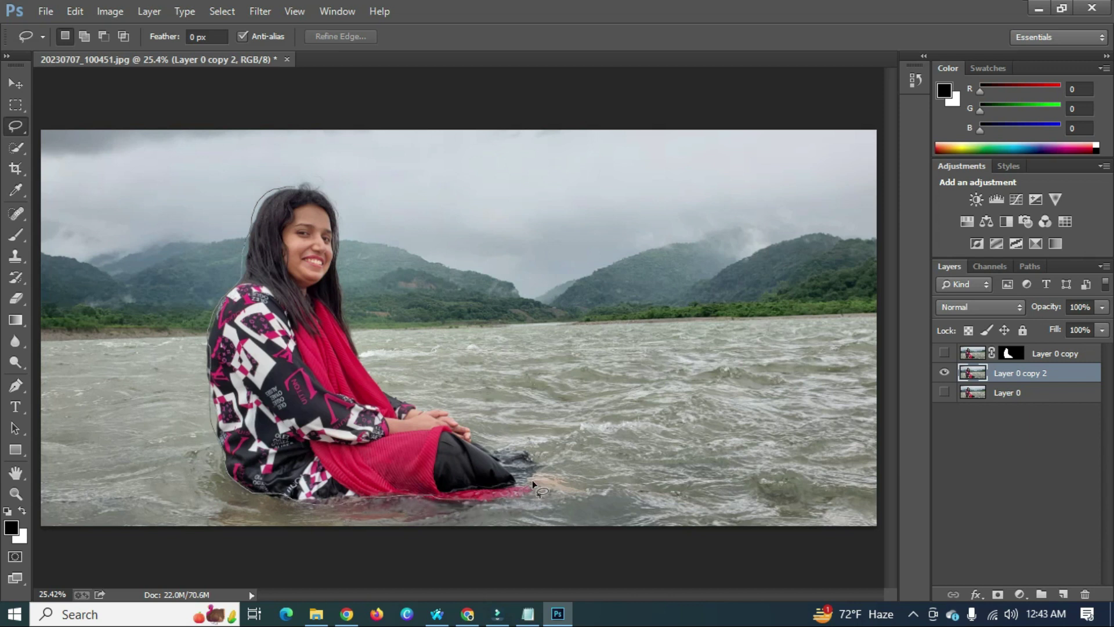
pyautogui.moveTo(535, 467); pyautogui.dragTo(486, 447)
pyautogui.moveTo(418, 410); pyautogui.dragTo(396, 400)
pyautogui.moveTo(360, 365); pyautogui.dragTo(353, 339)
pyautogui.moveTo(337, 260); pyautogui.dragTo(340, 232)
pyautogui.moveTo(297, 185); pyautogui.dragTo(287, 185)
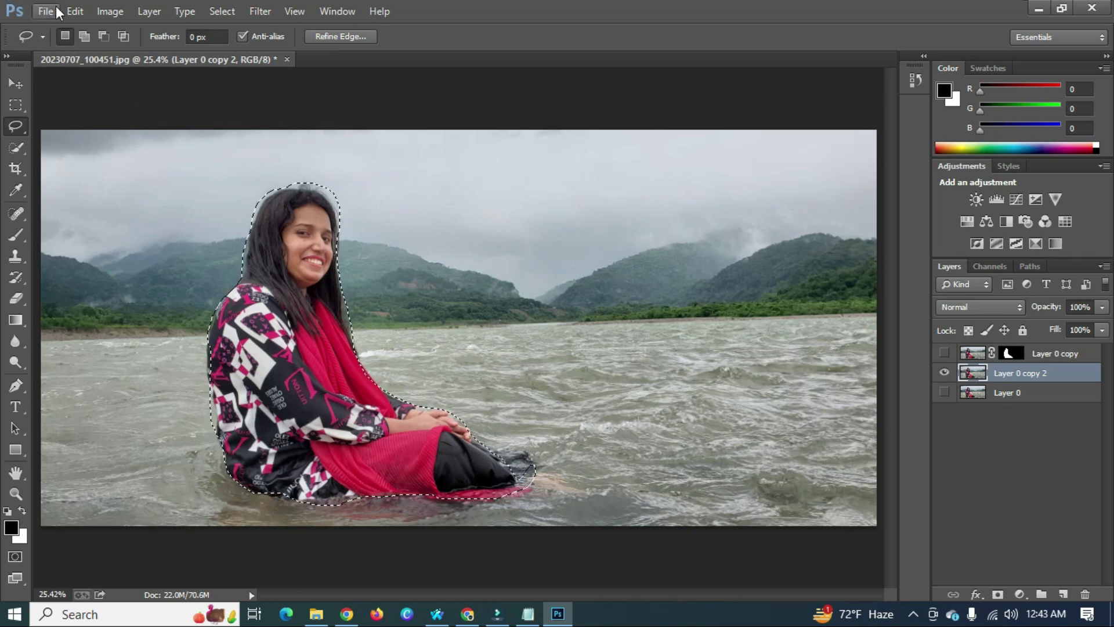
# Content-Aware fill the selection to erase the woman, then deselect
pyautogui.click(82, 11)
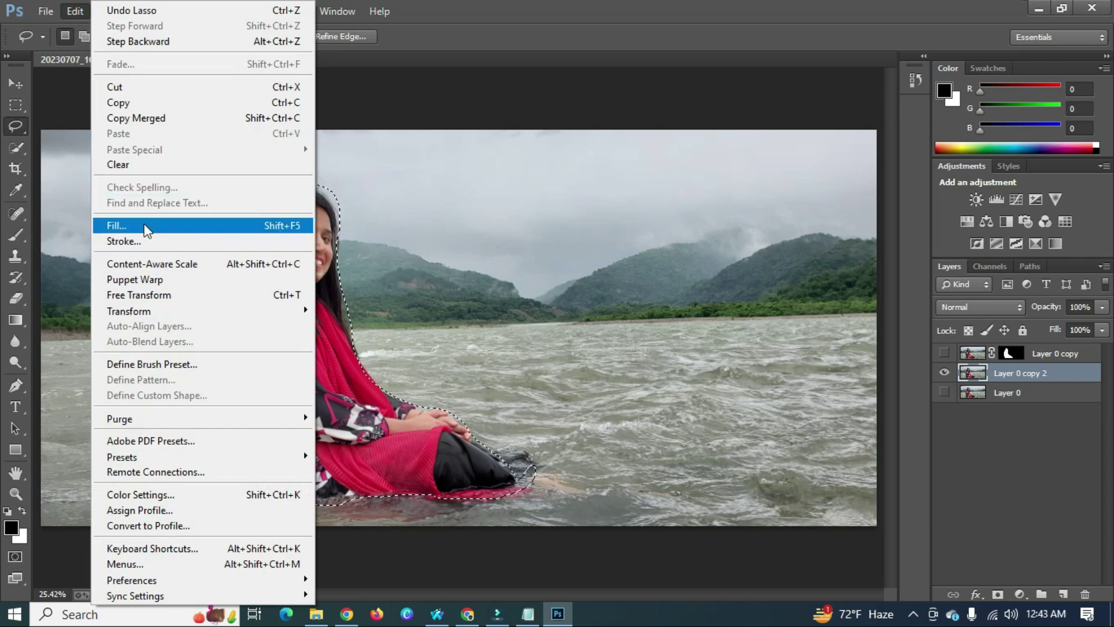
pyautogui.click(146, 226)
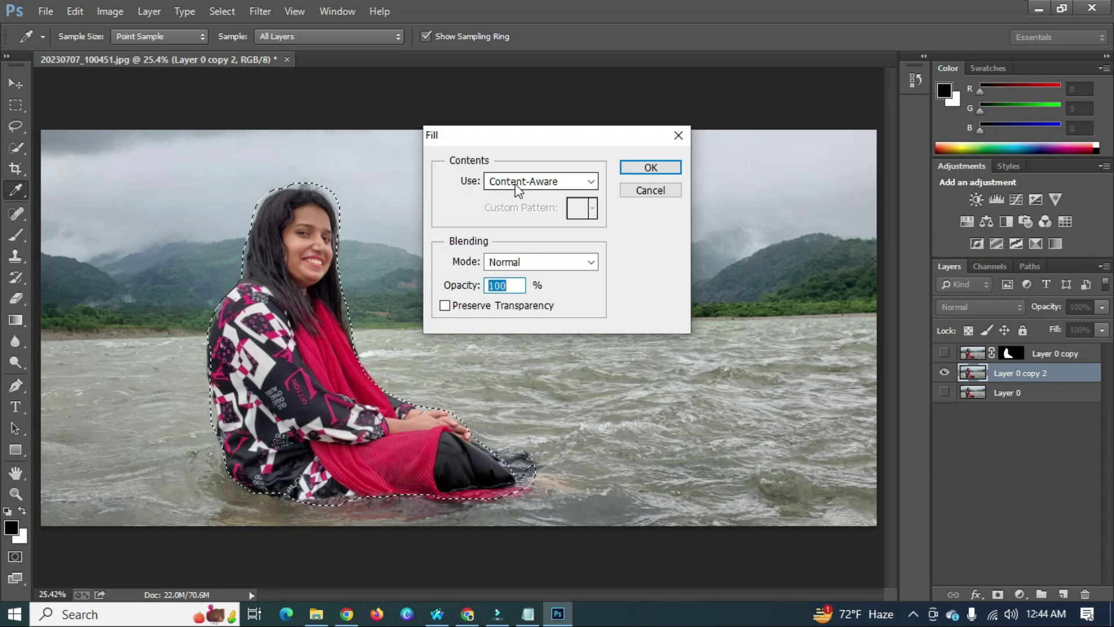
pyautogui.click(551, 184)
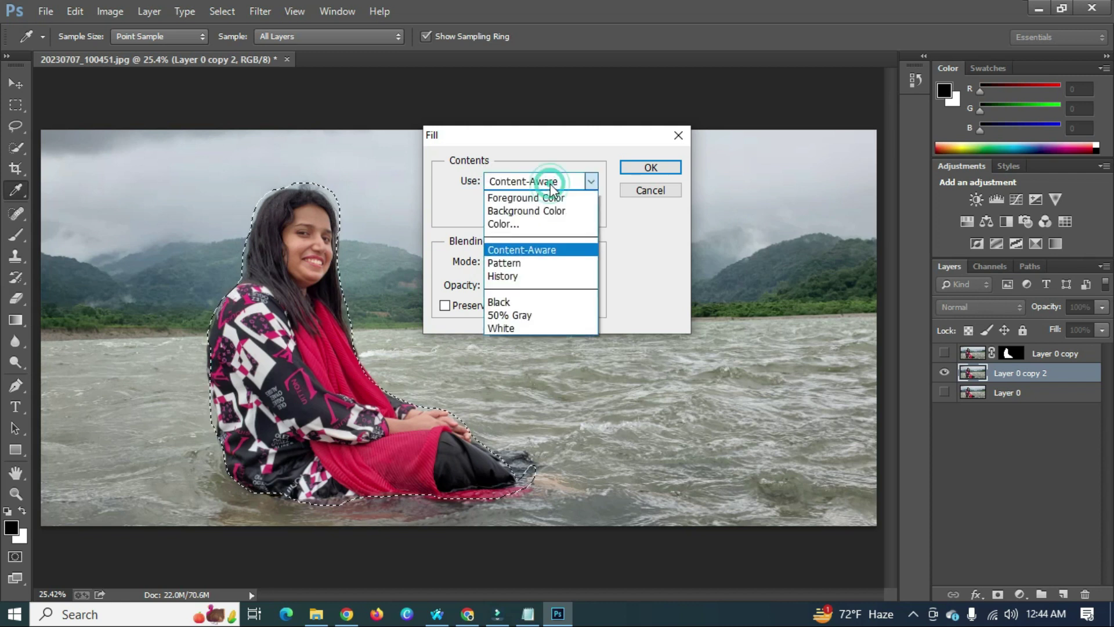
pyautogui.click(537, 250)
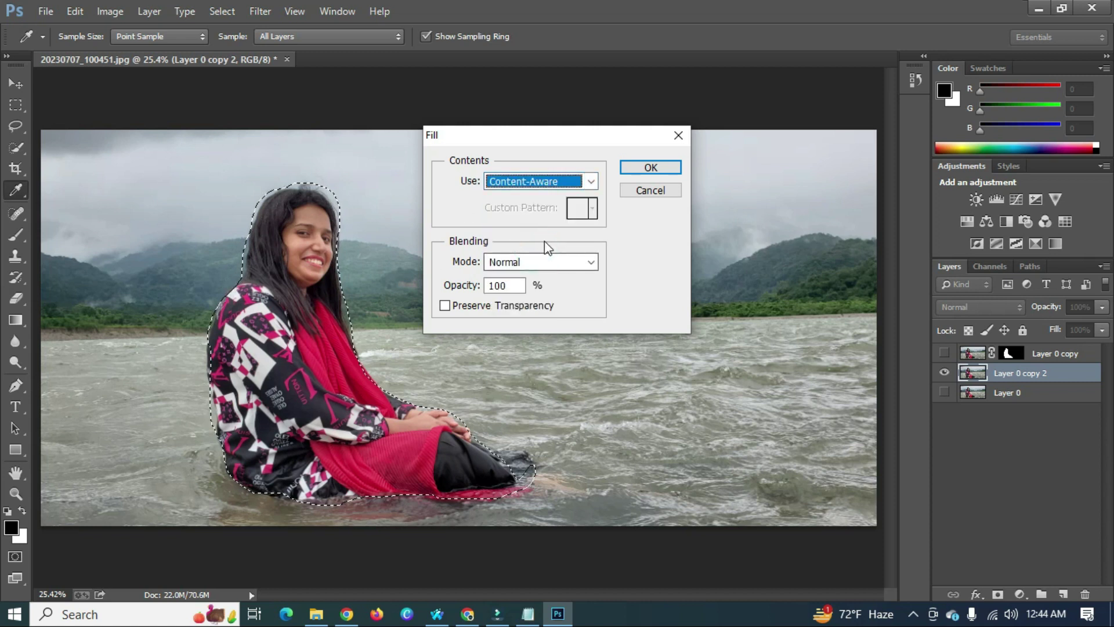
pyautogui.click(663, 169)
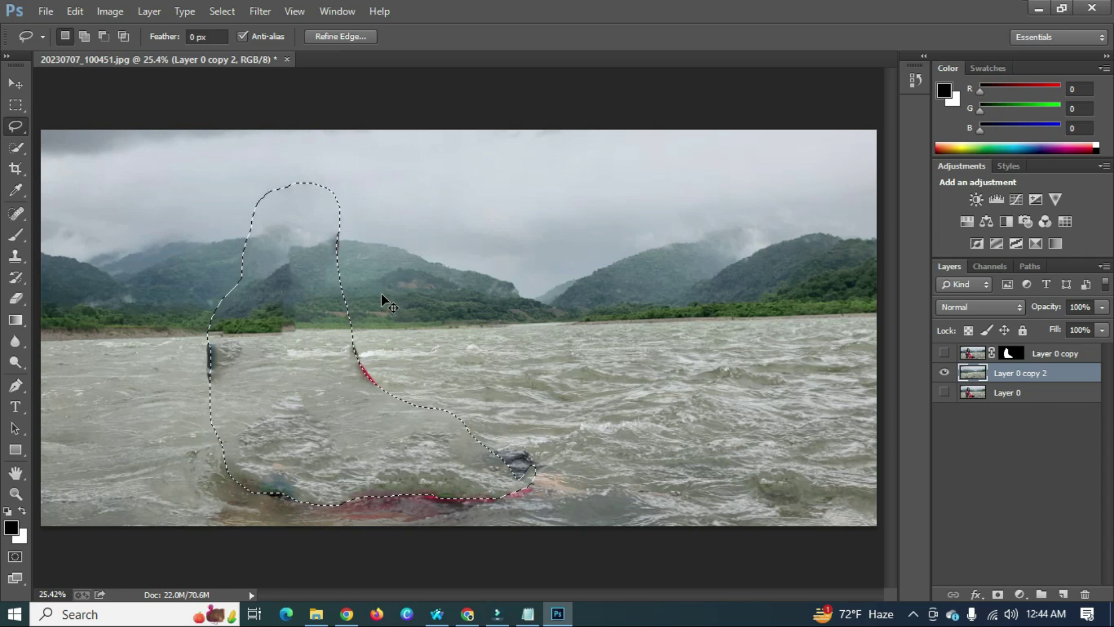
pyautogui.hotkey('ctrl', 'd')
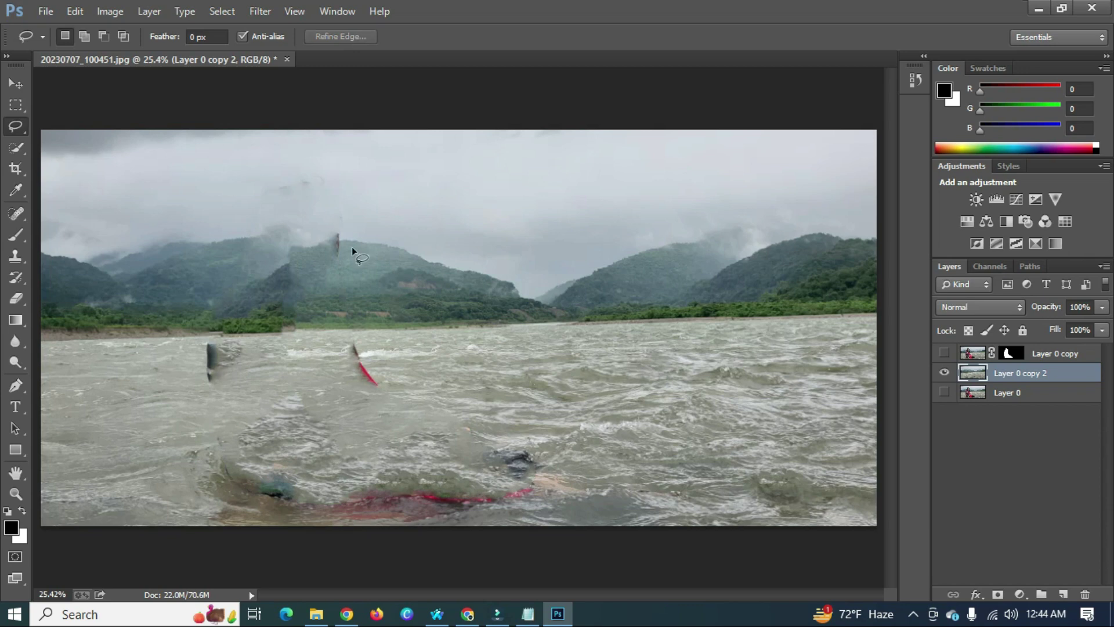
# Apply a Lens Blur with radius 35 and rotation 16 to the filled background layer
pyautogui.click(259, 12)
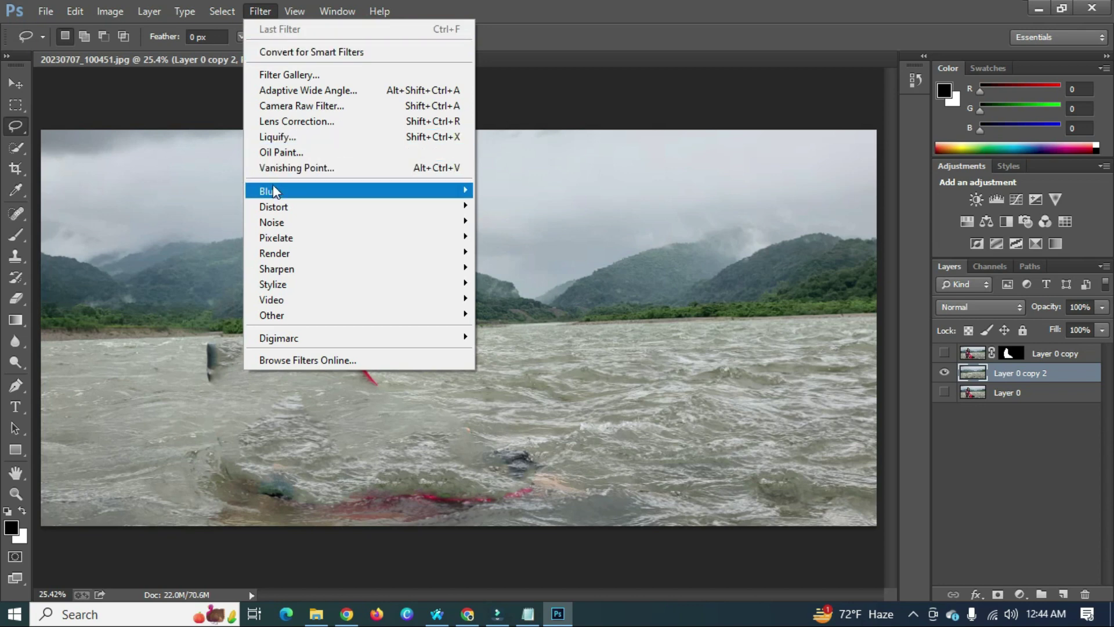
pyautogui.moveTo(268, 190)
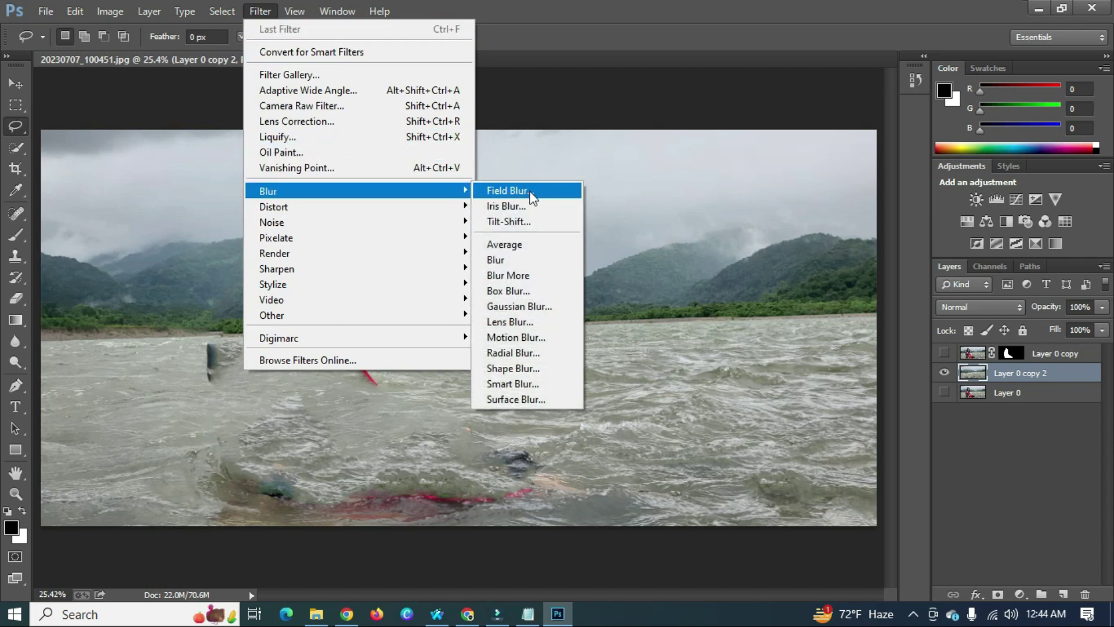
pyautogui.click(510, 322)
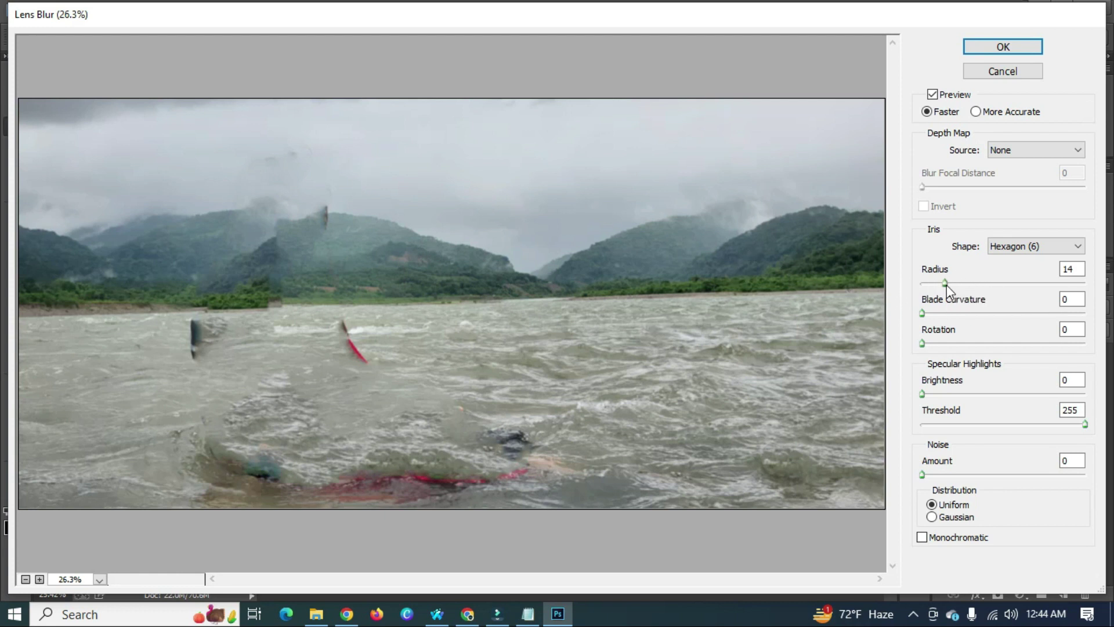
pyautogui.moveTo(946, 285); pyautogui.dragTo(978, 287)
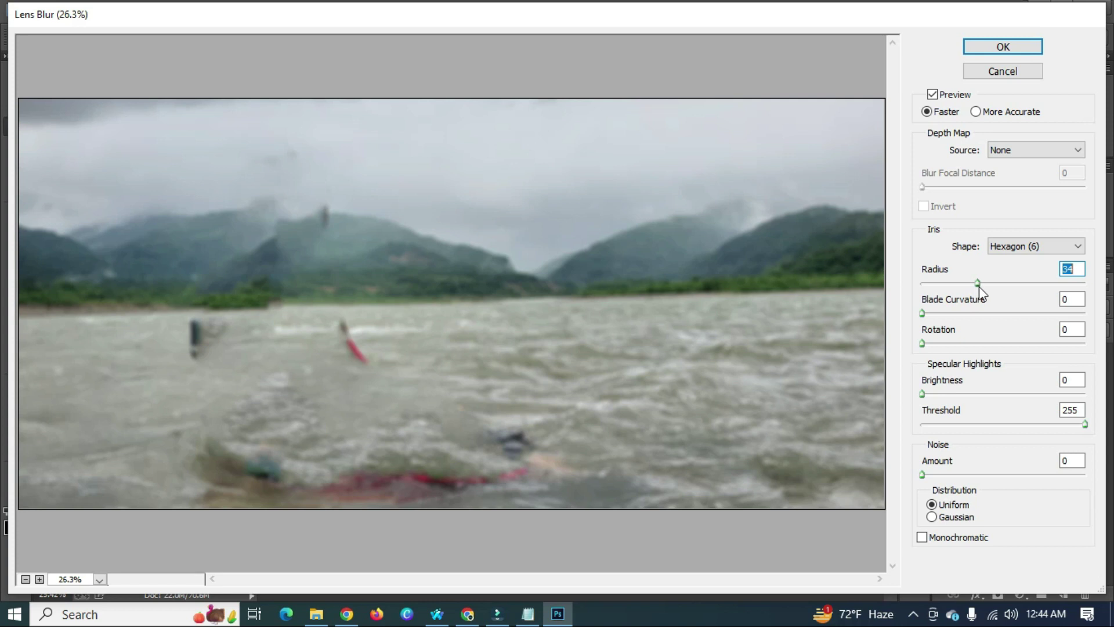
pyautogui.moveTo(978, 288); pyautogui.dragTo(981, 289)
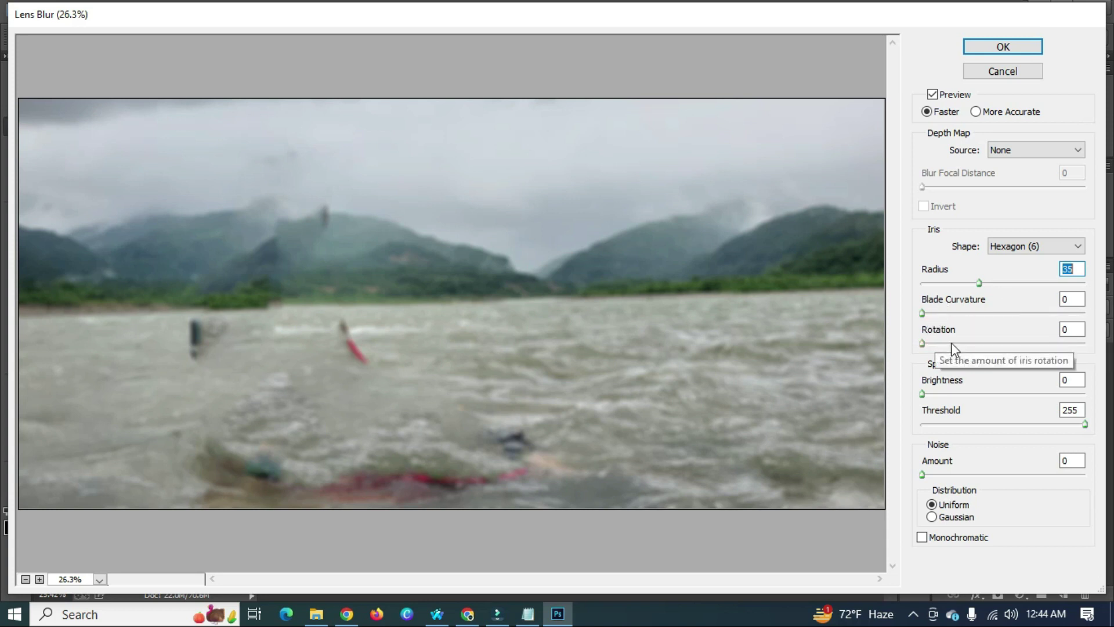
pyautogui.click(927, 342)
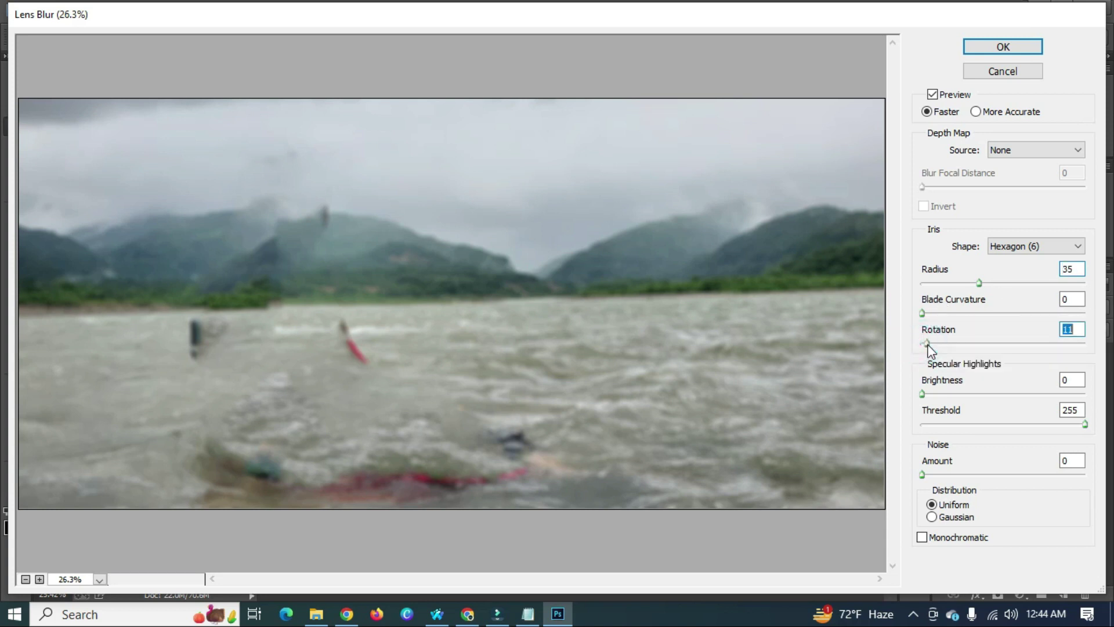
pyautogui.moveTo(929, 346); pyautogui.dragTo(933, 345)
pyautogui.click(1004, 47)
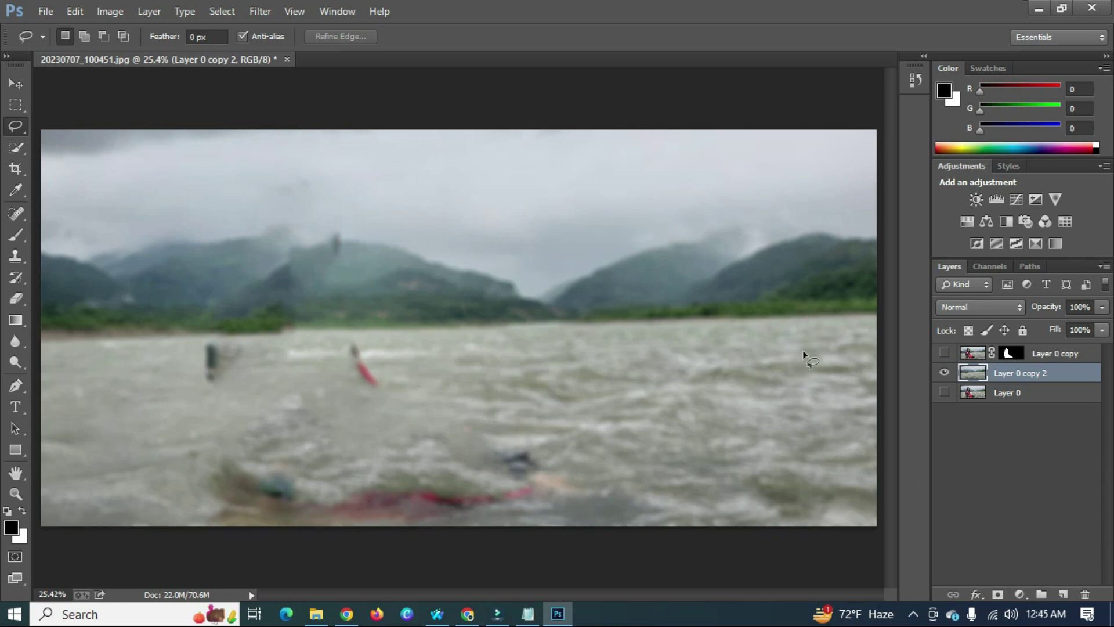
# Add an Exposure adjustment layer set to +0.44
pyautogui.click(1025, 598)
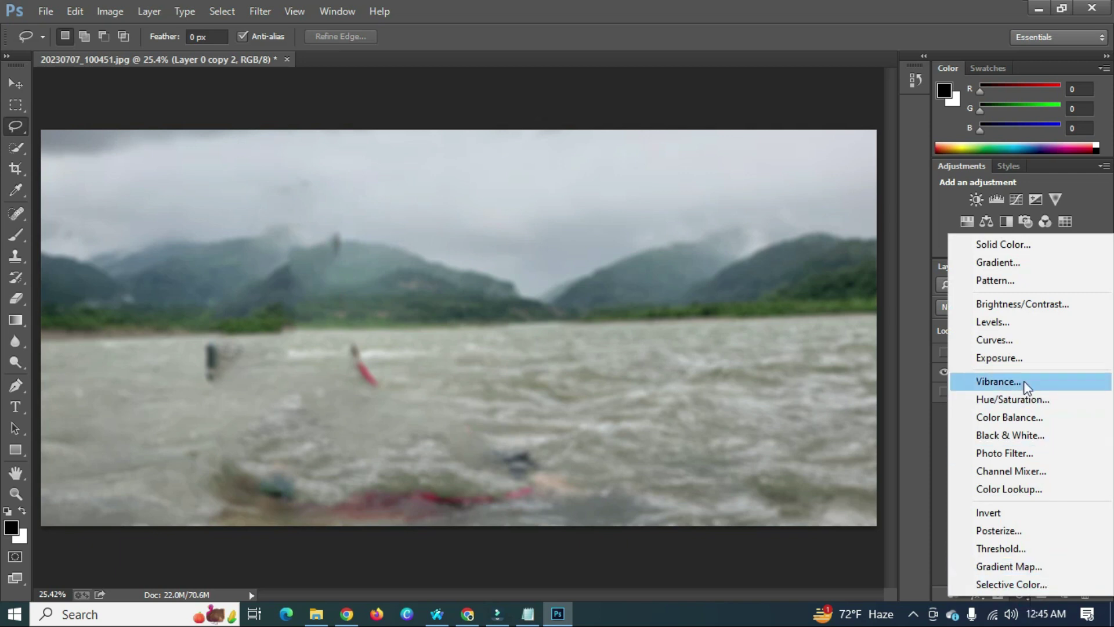
pyautogui.click(1022, 358)
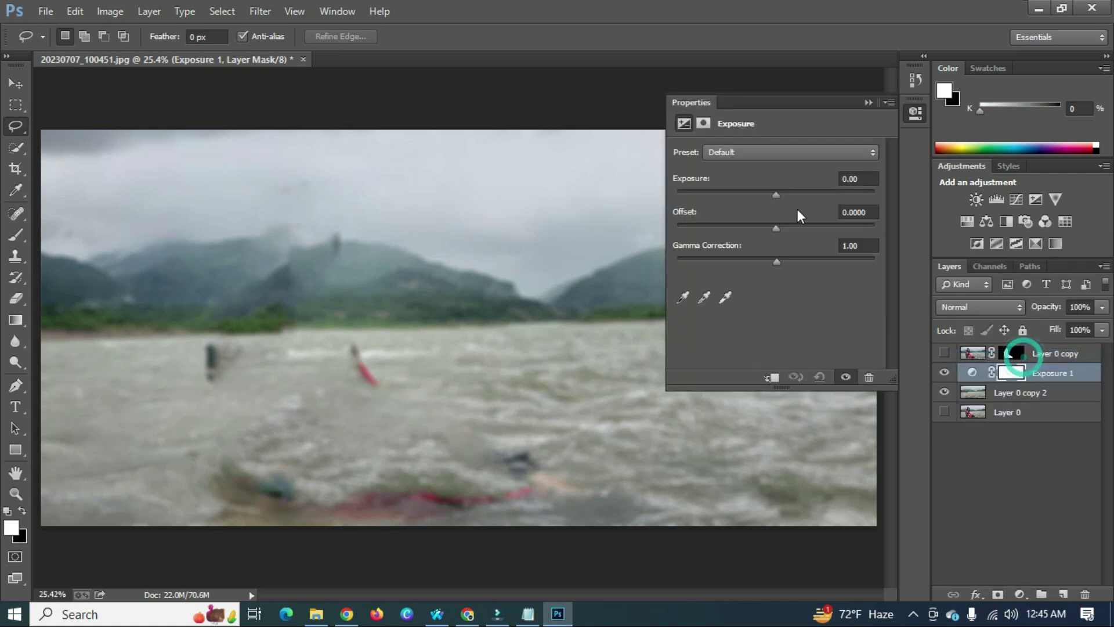
pyautogui.click(776, 193)
pyautogui.moveTo(776, 193); pyautogui.dragTo(782, 193)
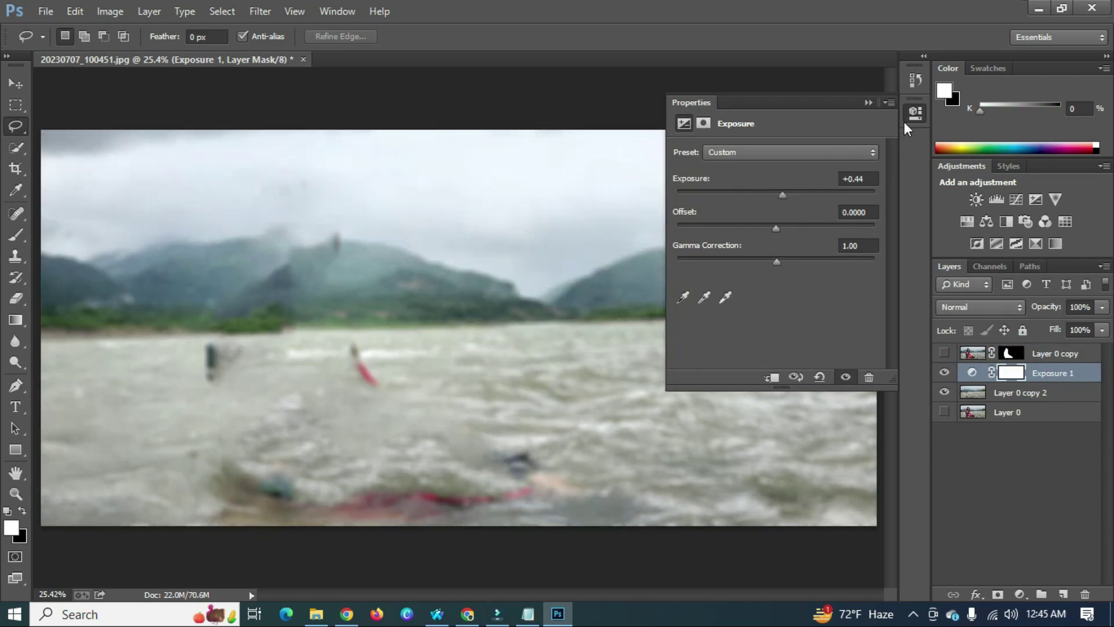
pyautogui.click(892, 104)
pyautogui.click(929, 209)
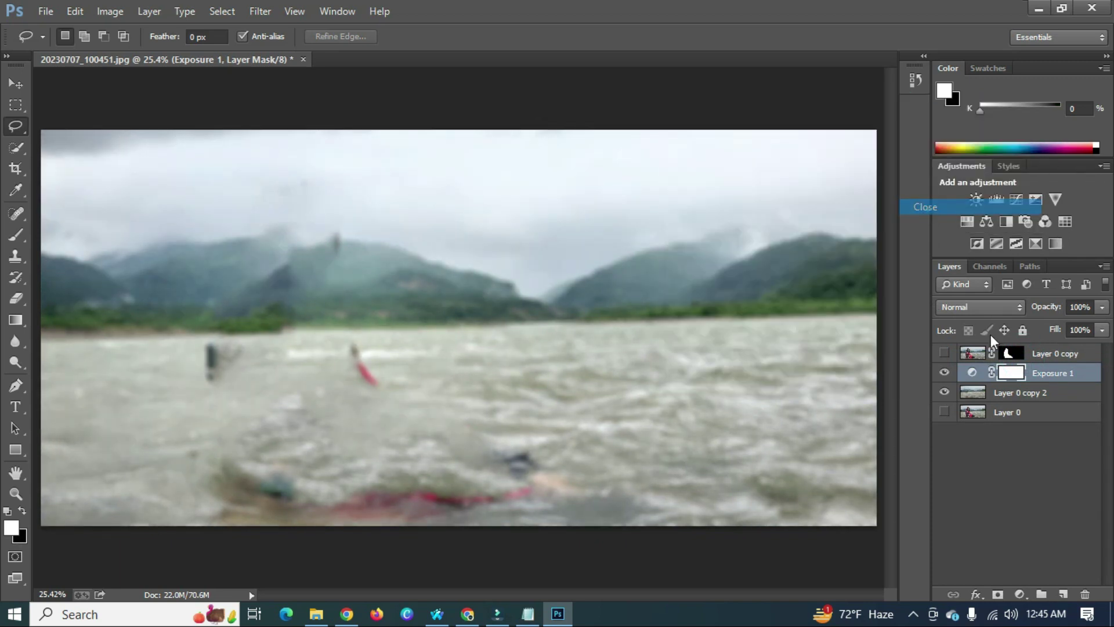
# Add a Vibrance adjustment layer with vibrance +17 and saturation +9
pyautogui.click(1022, 594)
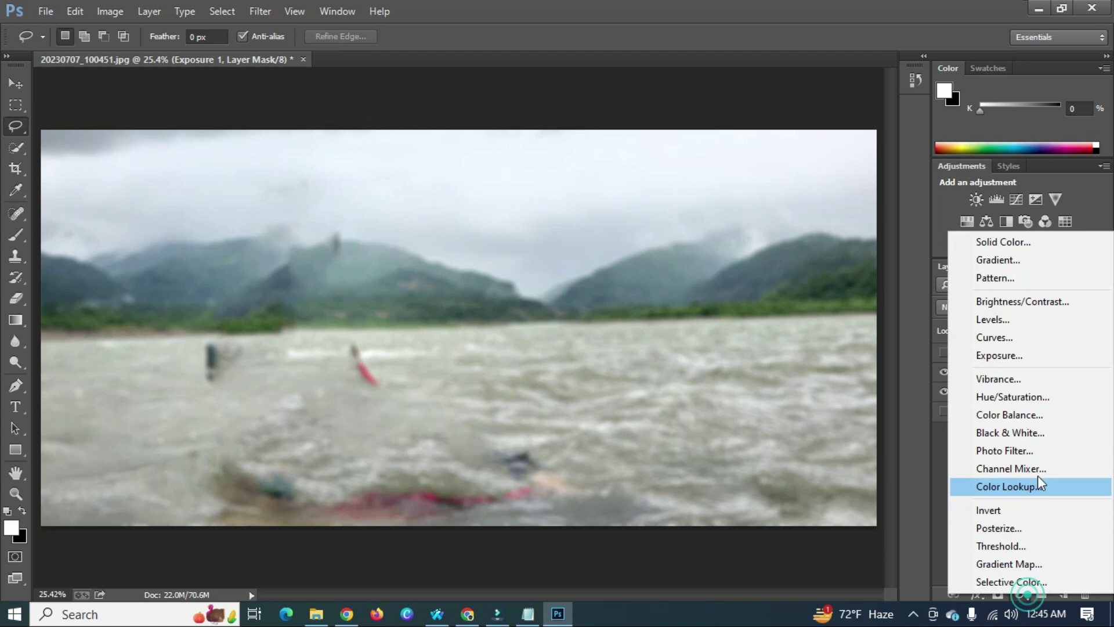
pyautogui.click(996, 379)
pyautogui.click(787, 99)
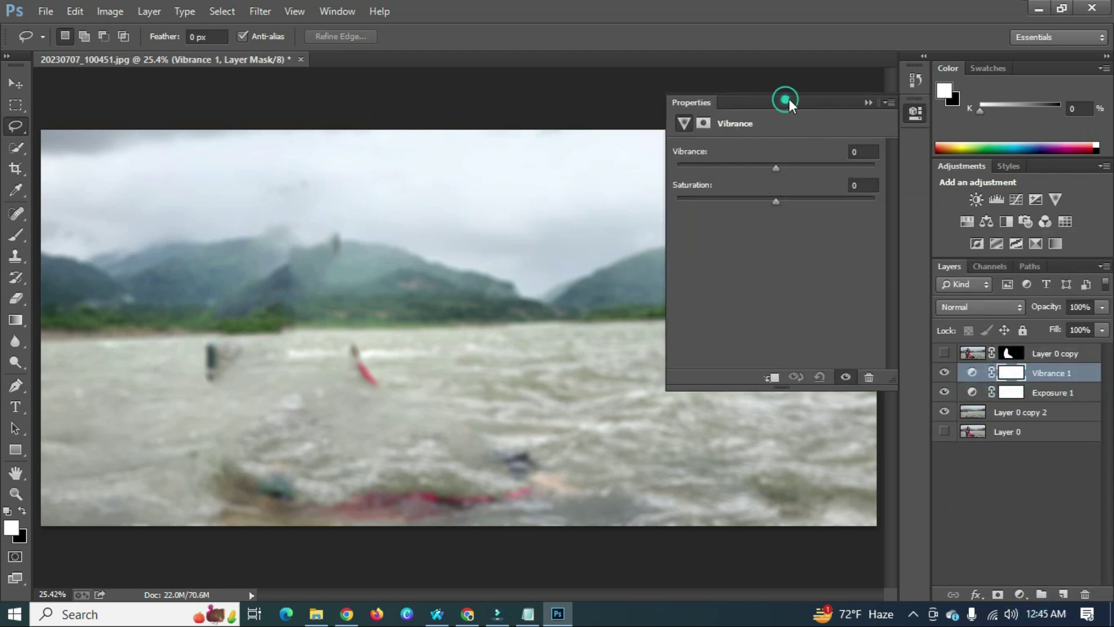
pyautogui.moveTo(781, 169)
pyautogui.mouseDown()
pyautogui.moveTo(793, 168)
pyautogui.moveTo(783, 205)
pyautogui.mouseUp()
pyautogui.click(890, 106)
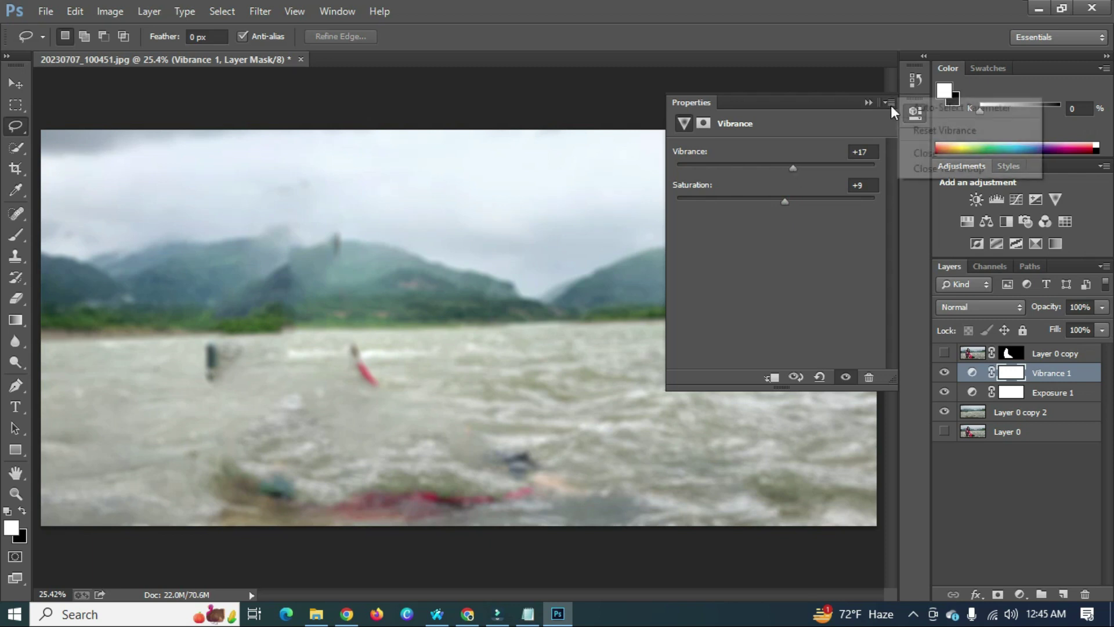
pyautogui.click(886, 103)
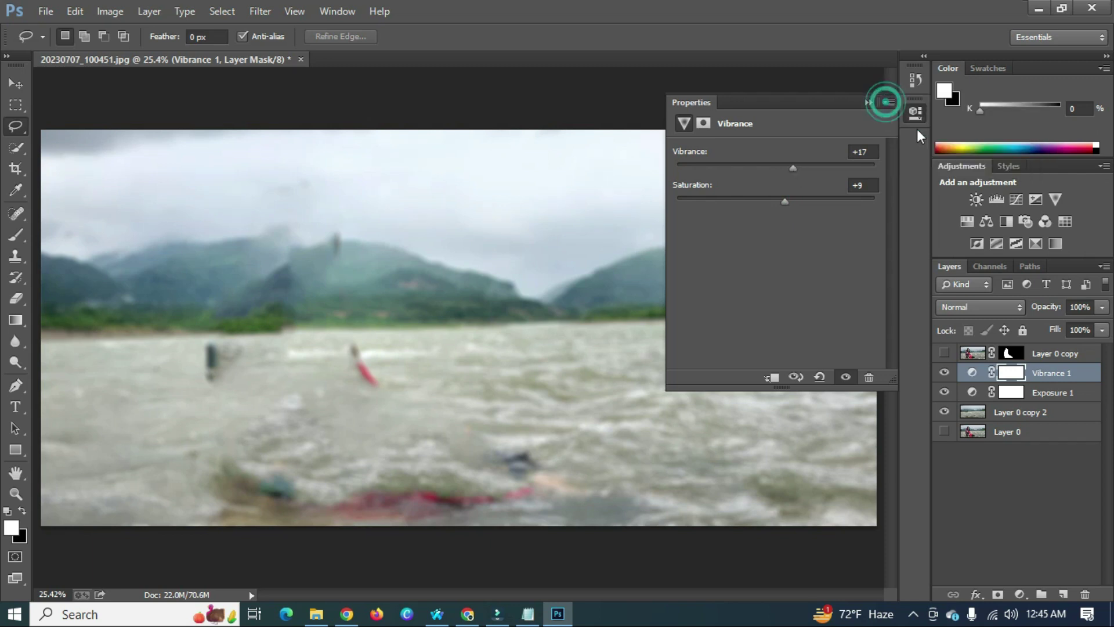
pyautogui.click(917, 148)
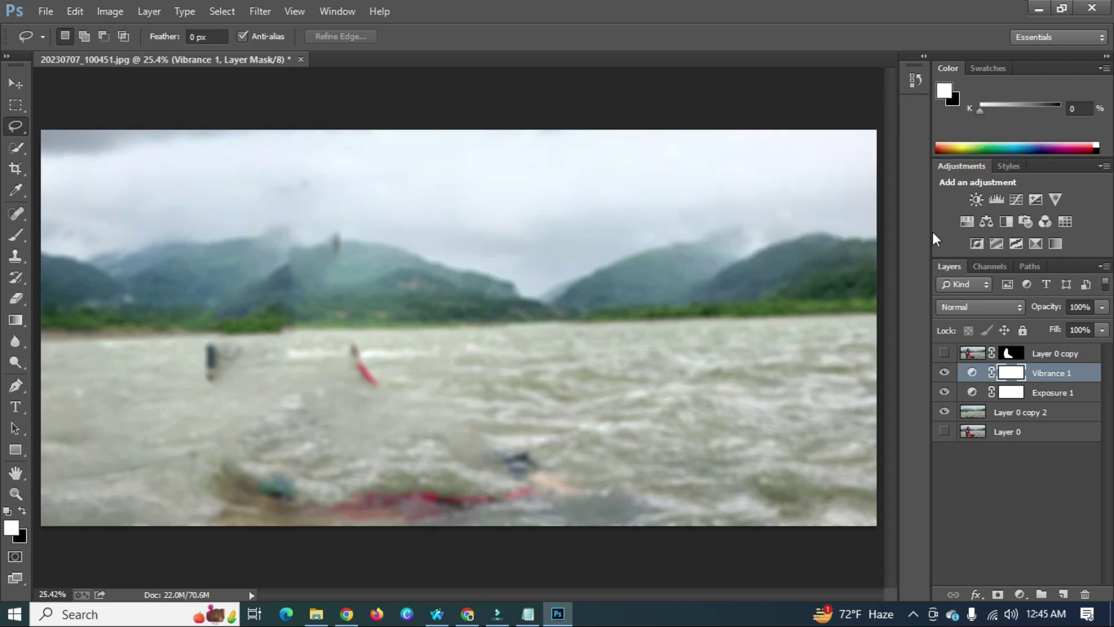
# Toggle layer visibility to compare the cutout, an empty canvas, and the original photo
pyautogui.click(945, 355)
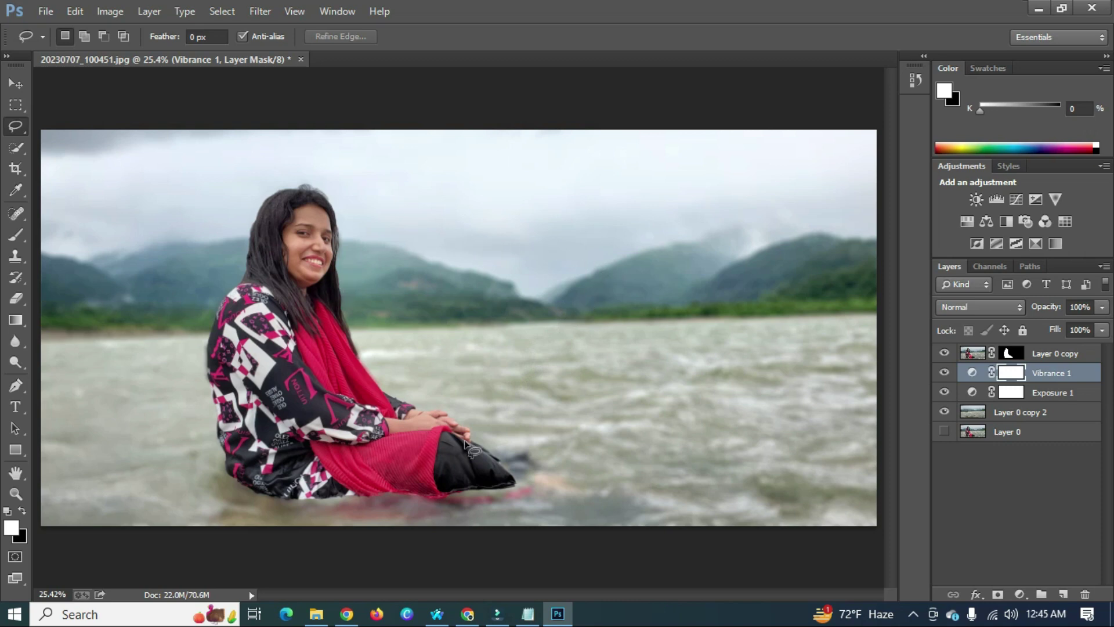
pyautogui.click(945, 410)
pyautogui.click(944, 372)
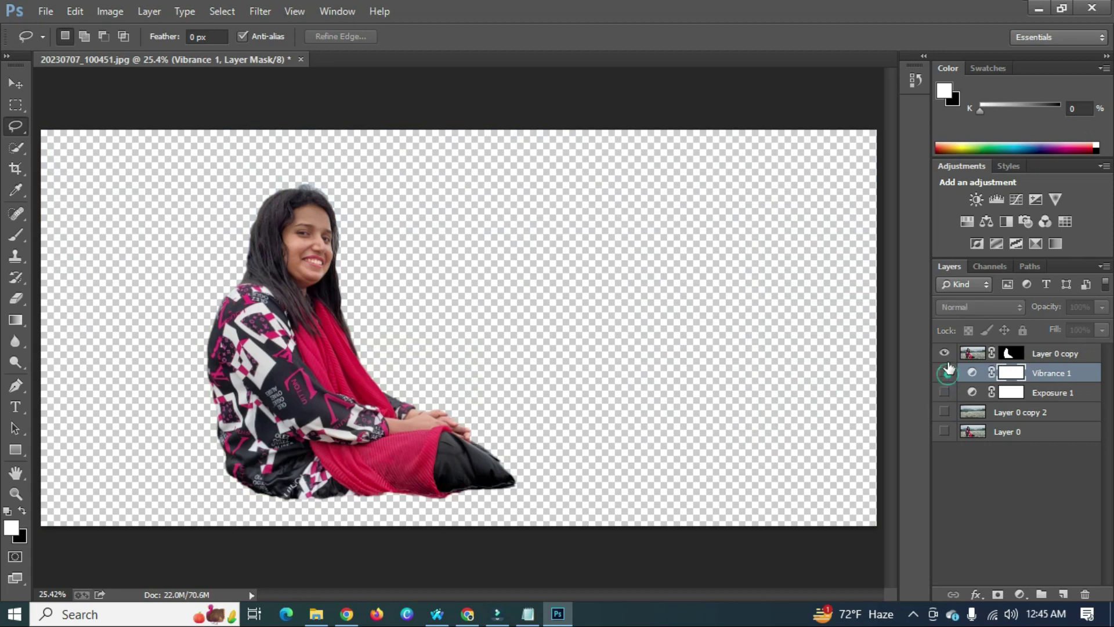
pyautogui.click(945, 353)
pyautogui.click(944, 431)
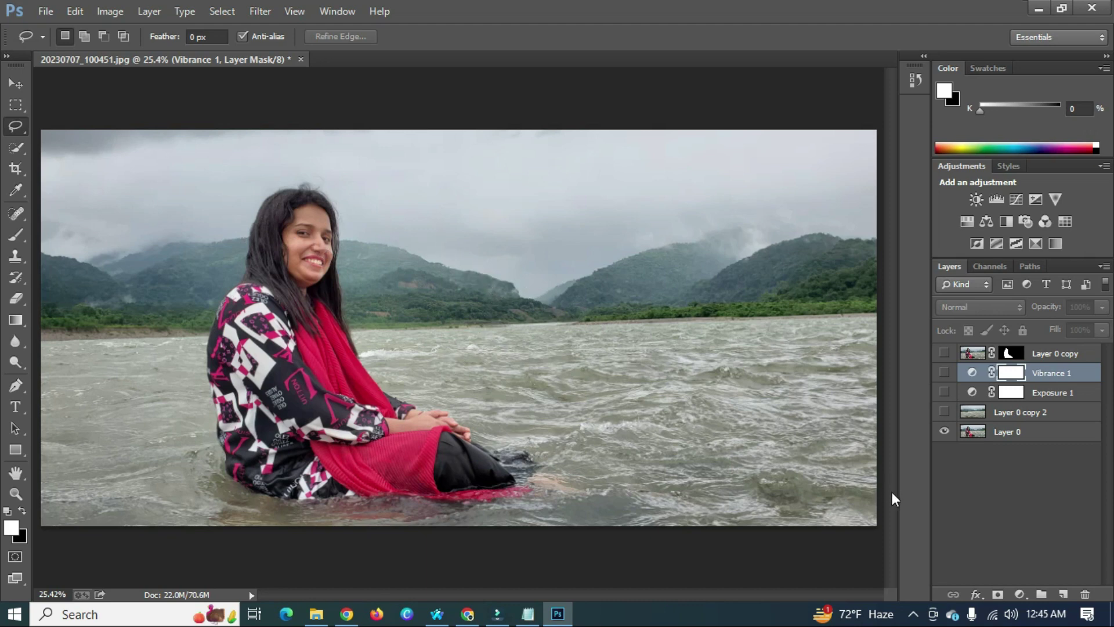
# Restore cutout, Vibrance, Exposure and blurred background visibility, hide Layer 0, and select Layer 0 copy
pyautogui.click(945, 431)
pyautogui.click(945, 353)
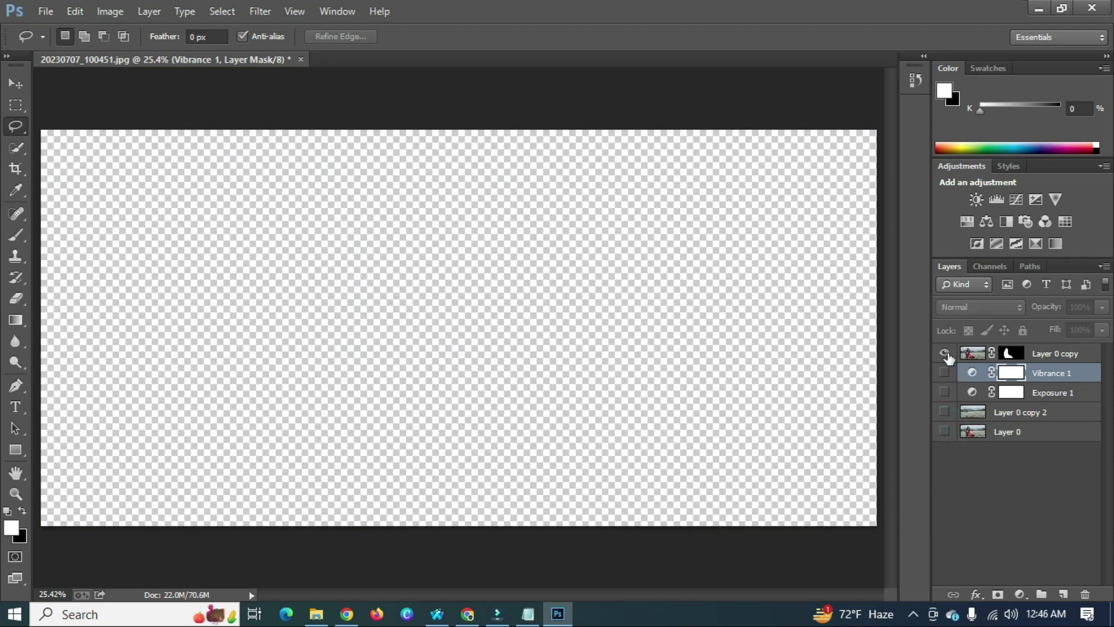
pyautogui.click(945, 372)
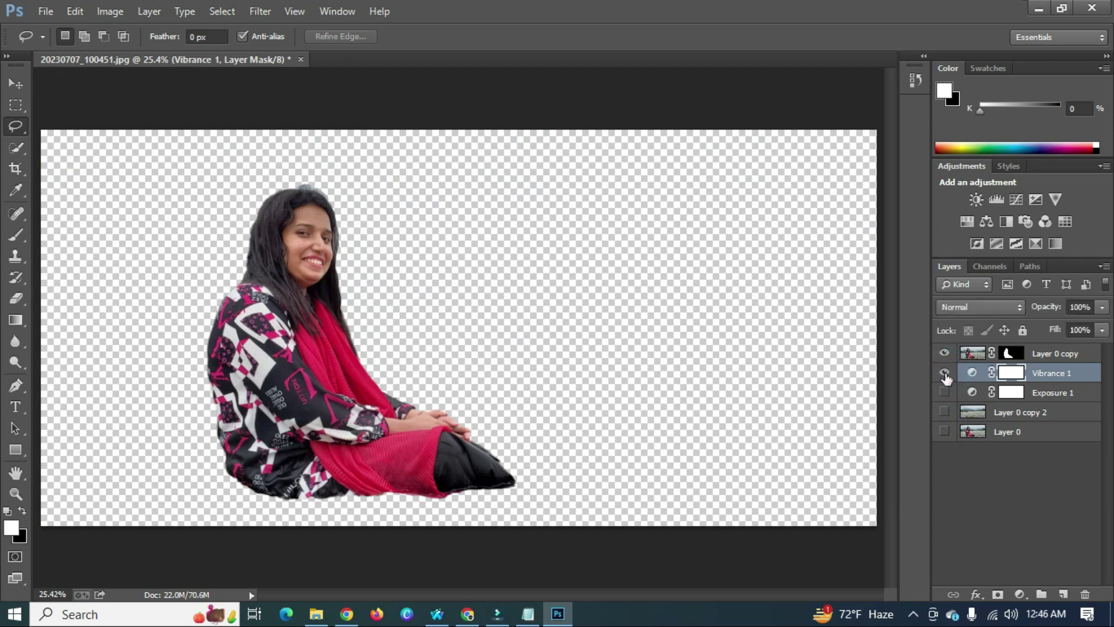
pyautogui.click(944, 392)
pyautogui.click(945, 412)
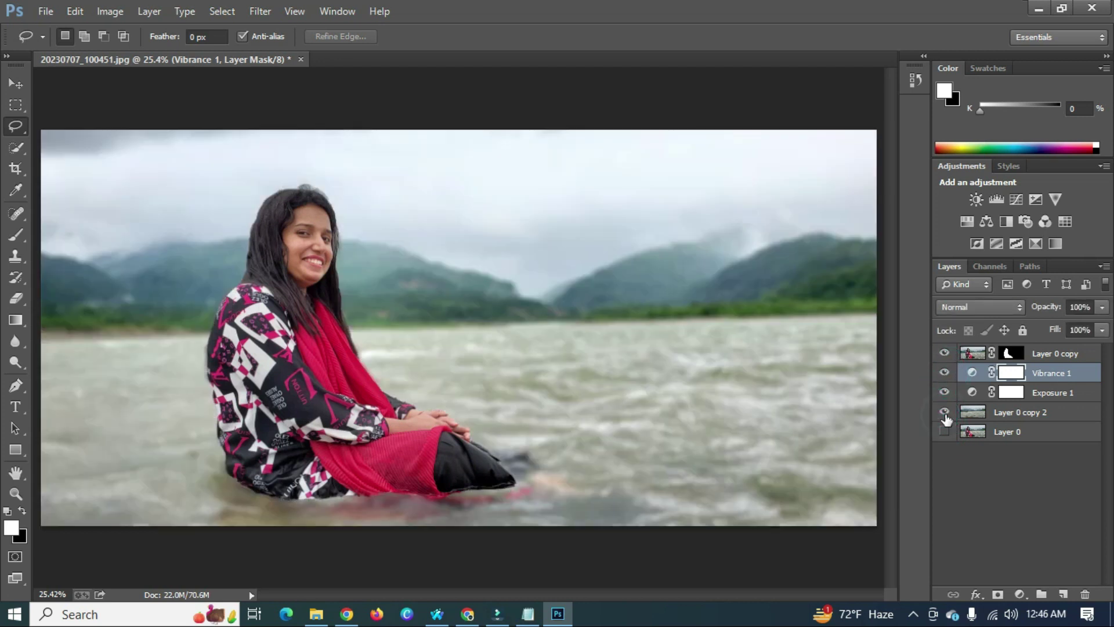
pyautogui.click(1034, 354)
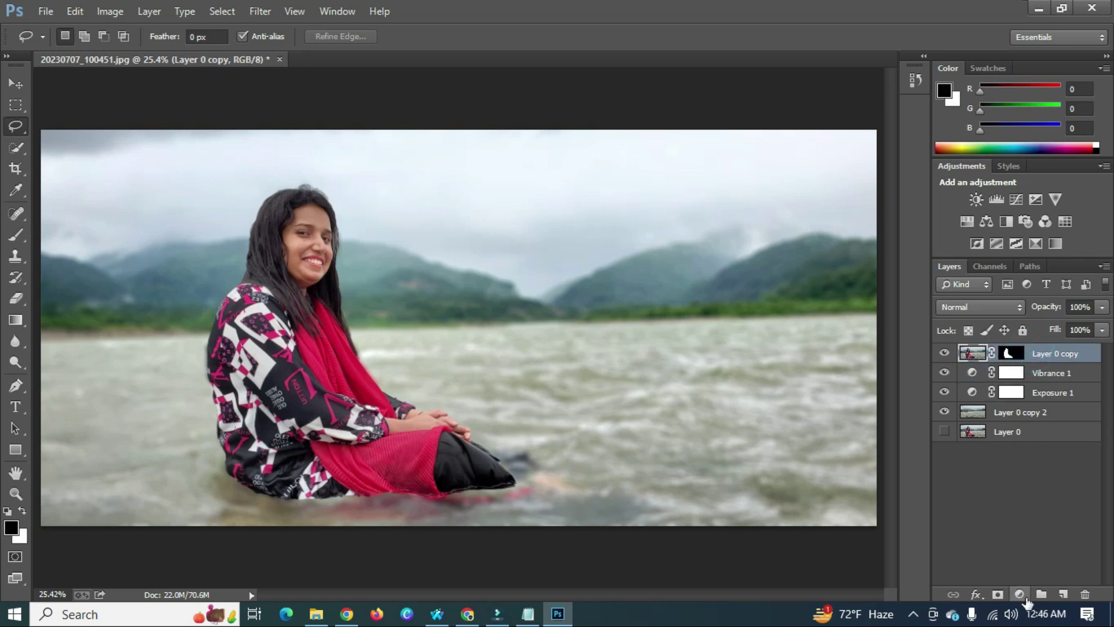
pyautogui.click(1016, 596)
# Add an Exposure 2 layer above the cutout with a slight exposure boost
pyautogui.click(1029, 355)
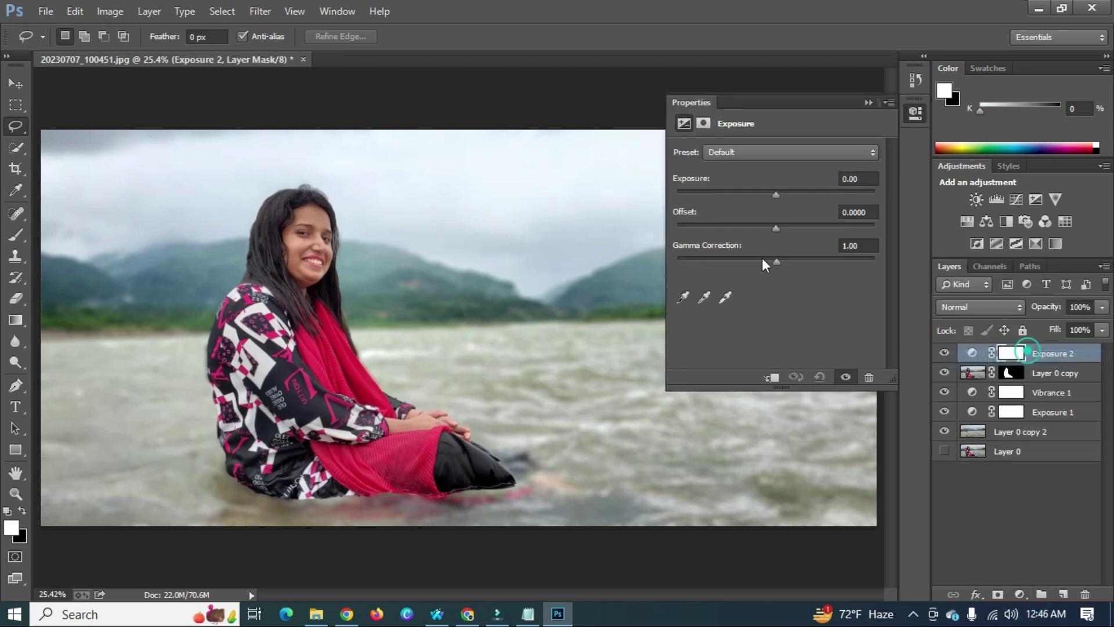
pyautogui.moveTo(776, 199); pyautogui.dragTo(780, 196)
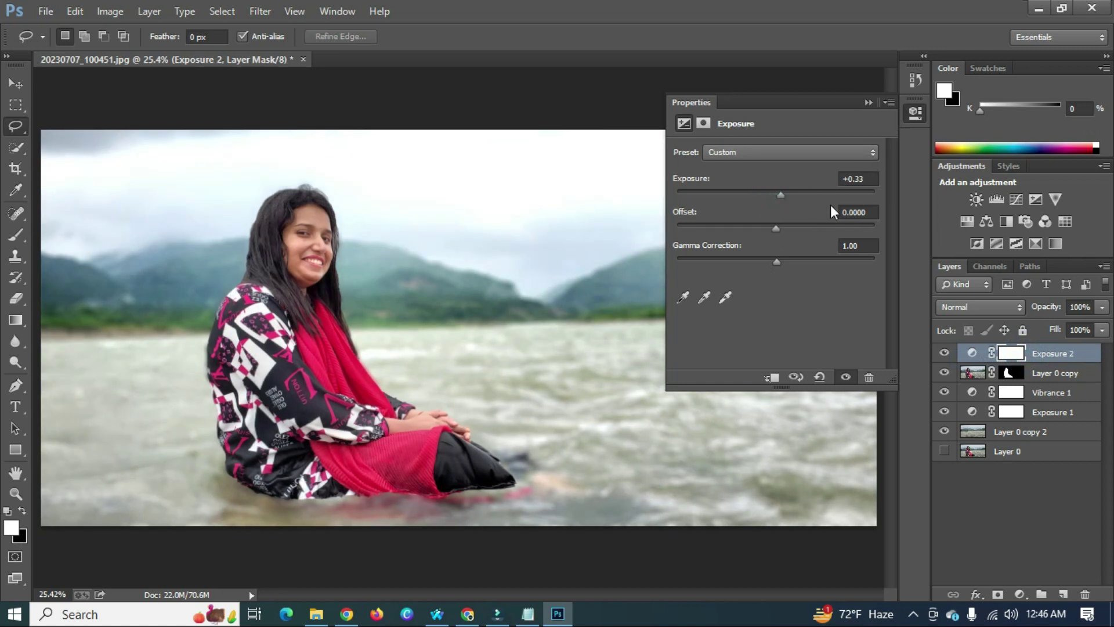
pyautogui.click(888, 102)
pyautogui.click(936, 206)
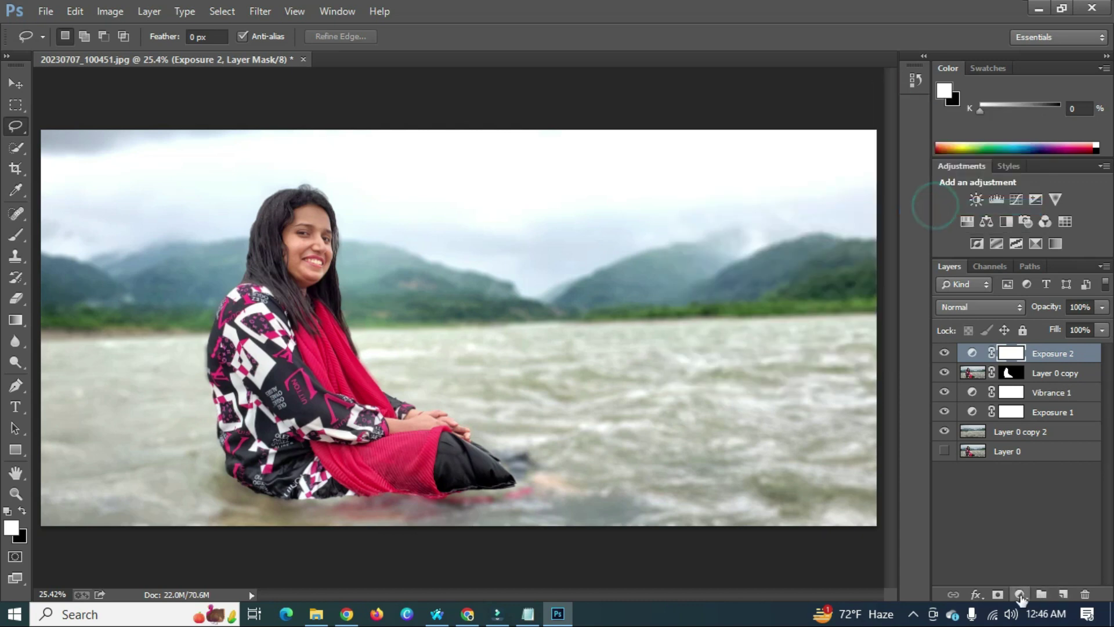
# Add a Brightness/Contrast layer with brightness 6 and contrast 5
pyautogui.click(1019, 594)
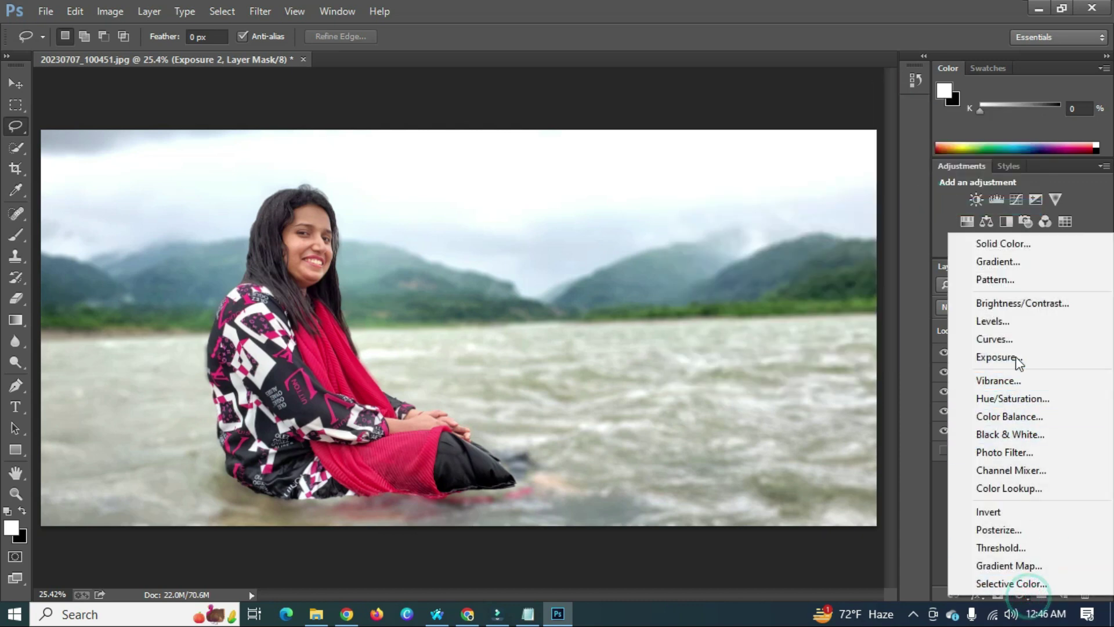
pyautogui.click(1026, 303)
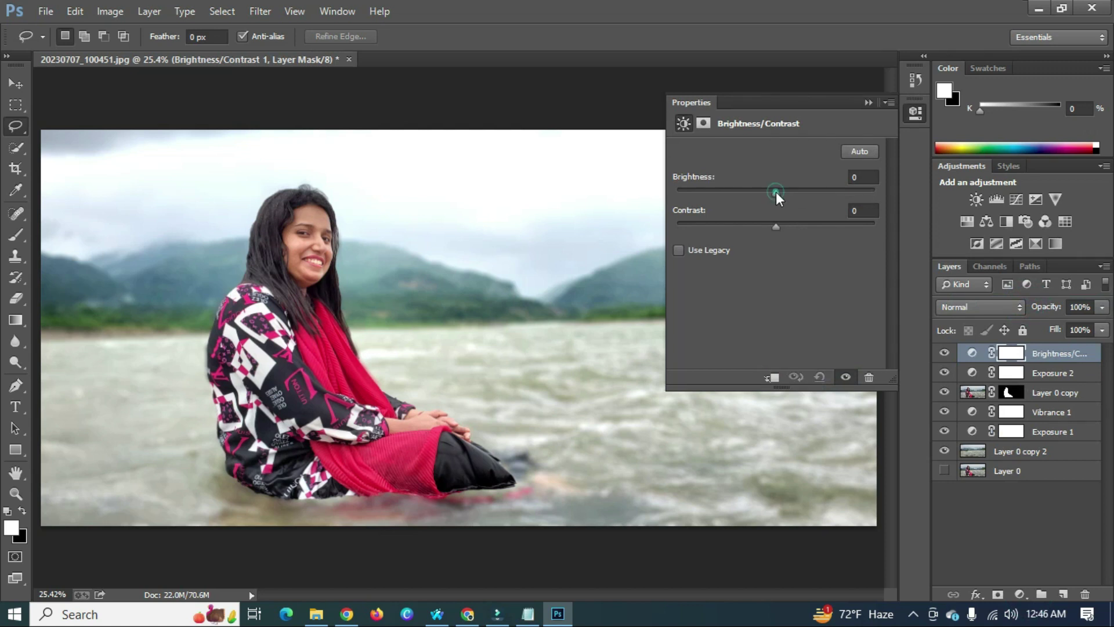
pyautogui.click(780, 191)
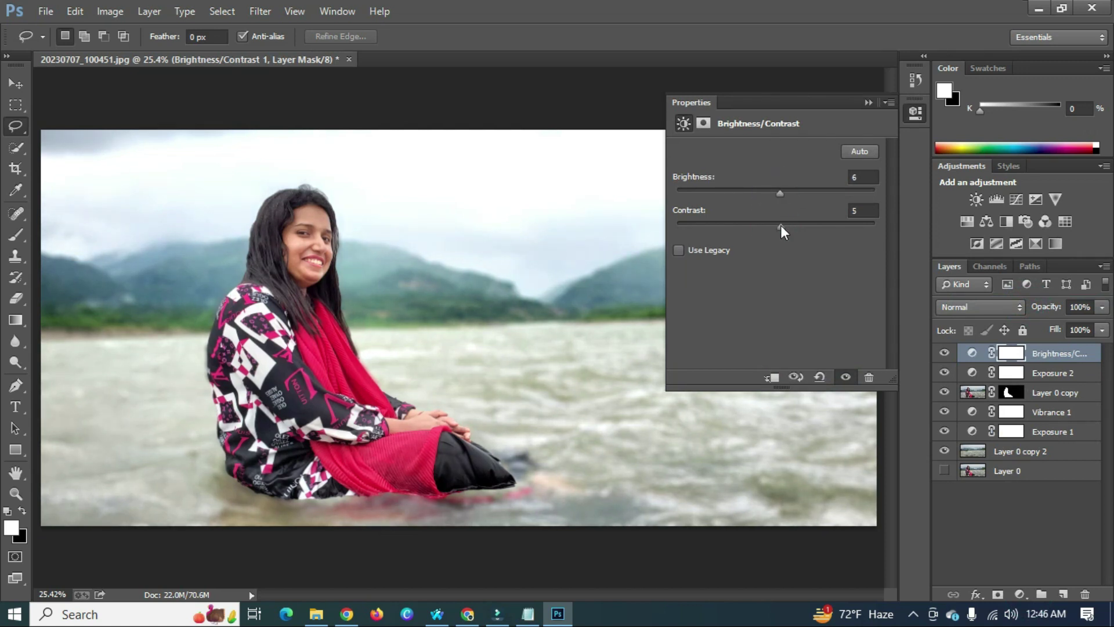
pyautogui.click(889, 103)
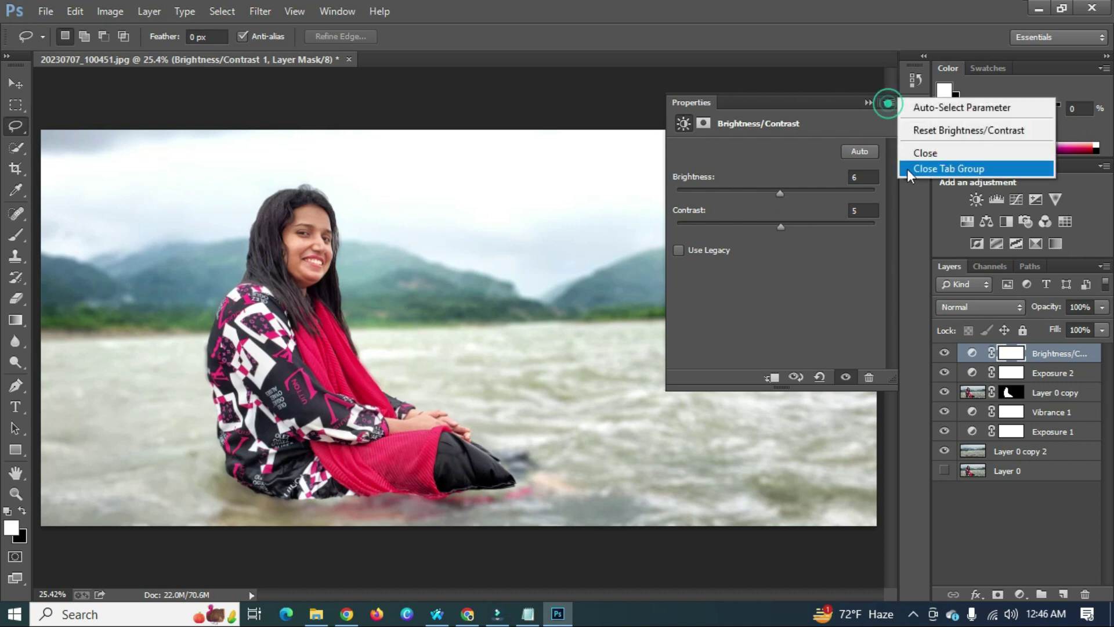
pyautogui.click(910, 153)
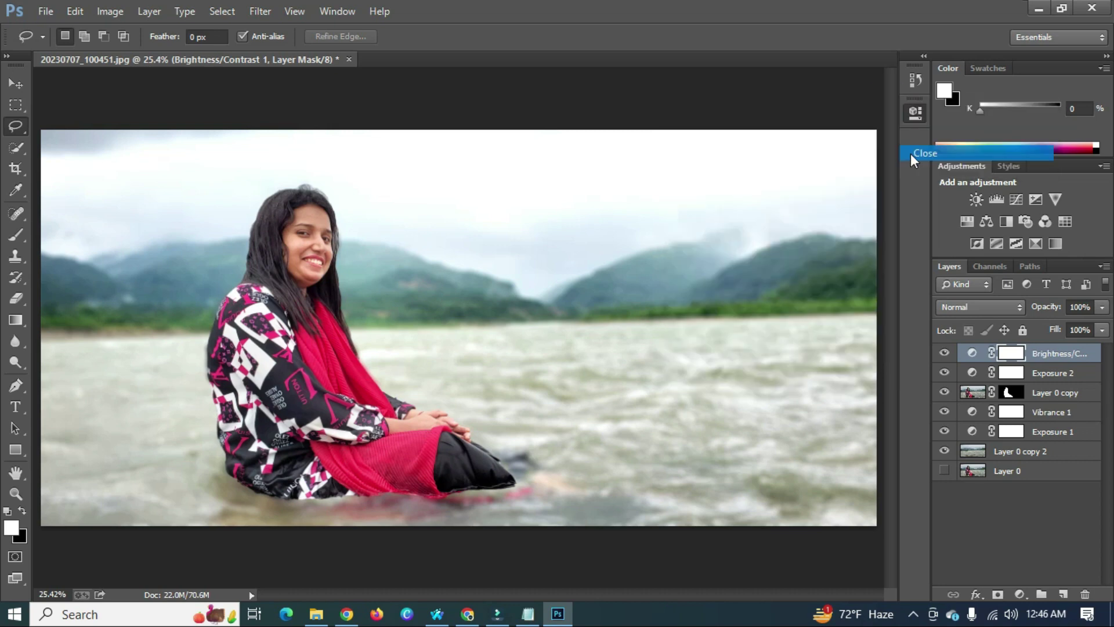
# Add a Vibrance 2 layer with vibrance +11 and saturation +7
pyautogui.click(1021, 593)
pyautogui.click(1016, 374)
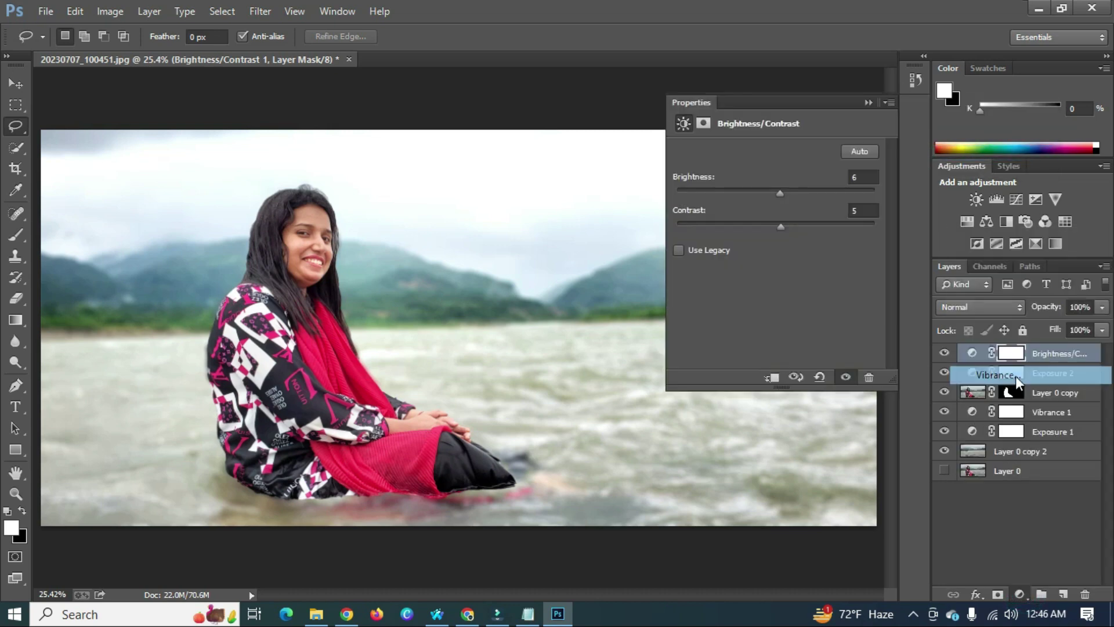
pyautogui.moveTo(778, 168); pyautogui.dragTo(783, 202)
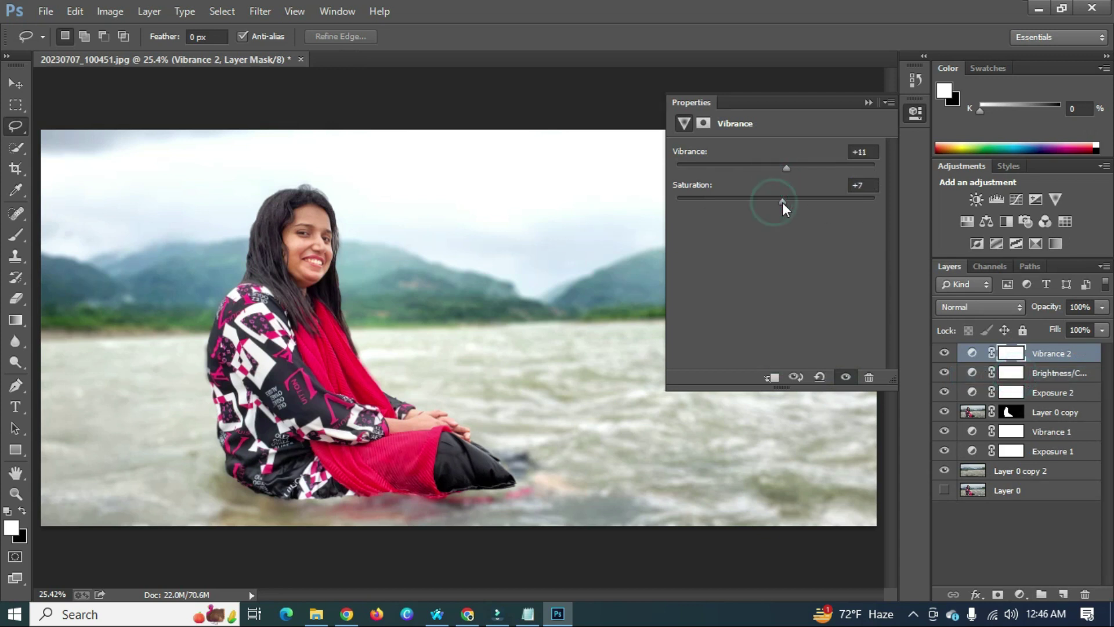
pyautogui.click(889, 103)
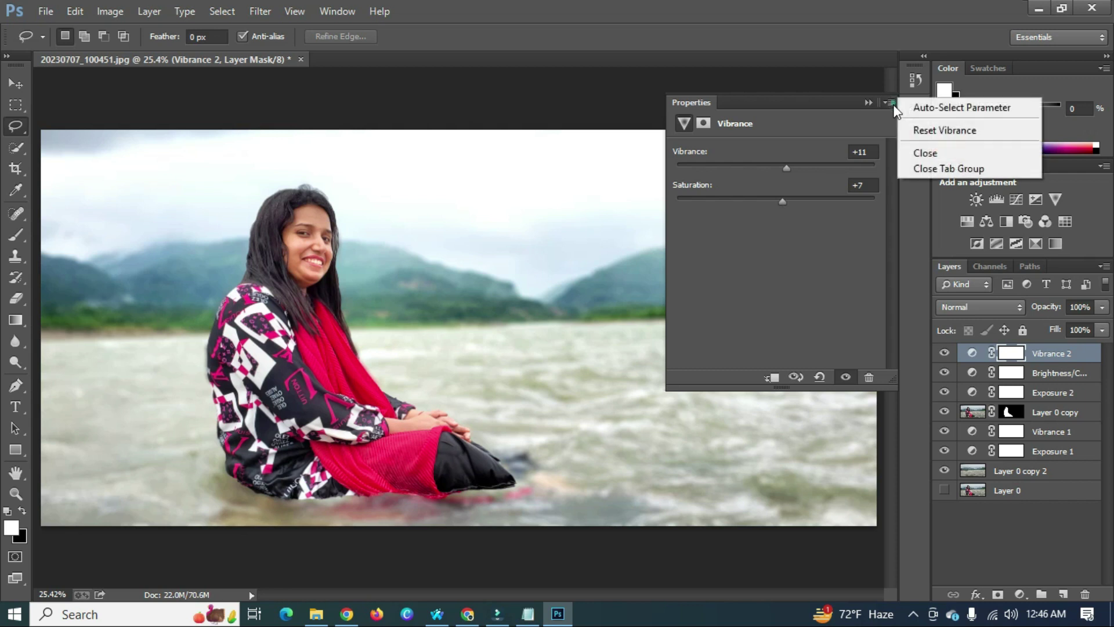
pyautogui.click(927, 151)
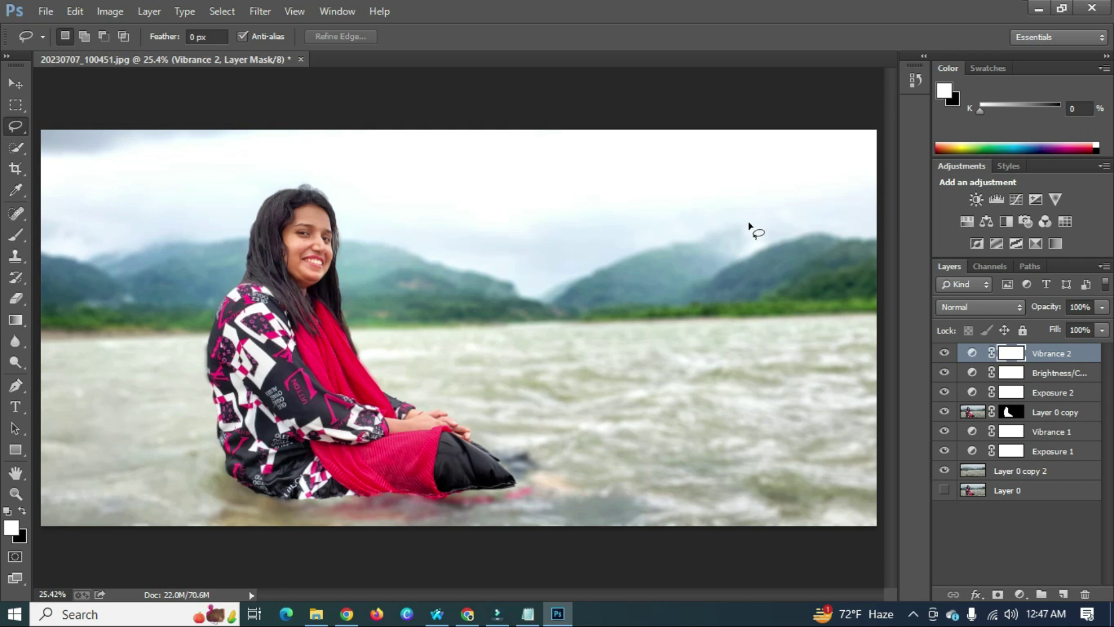
# Save the image as a PNG named 'pic with blur' on the Desktop
pyautogui.click(46, 7)
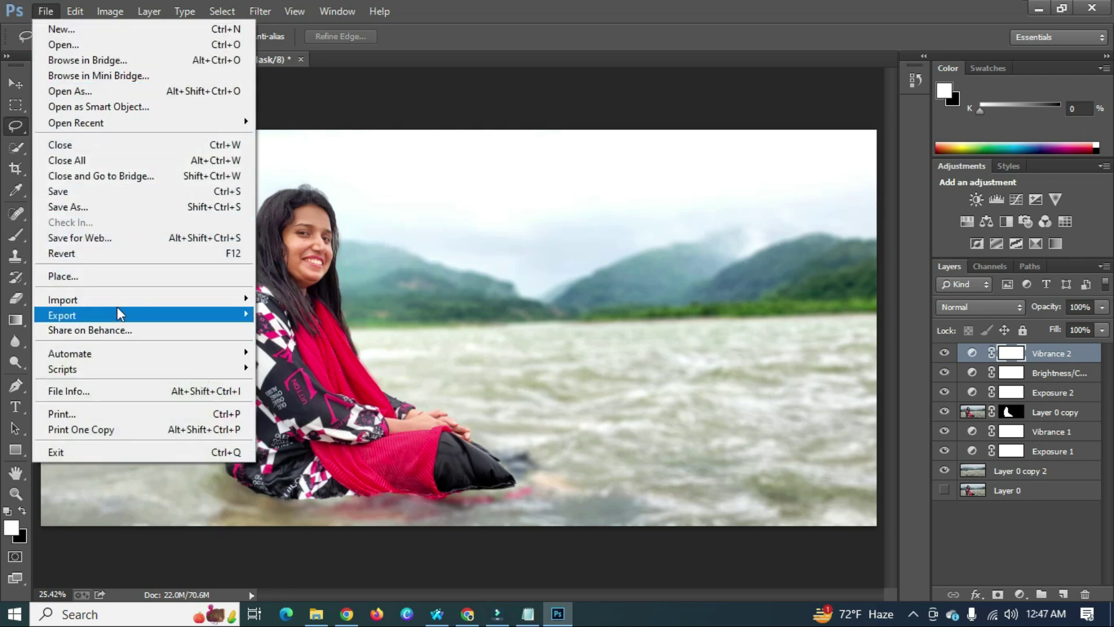
pyautogui.click(108, 207)
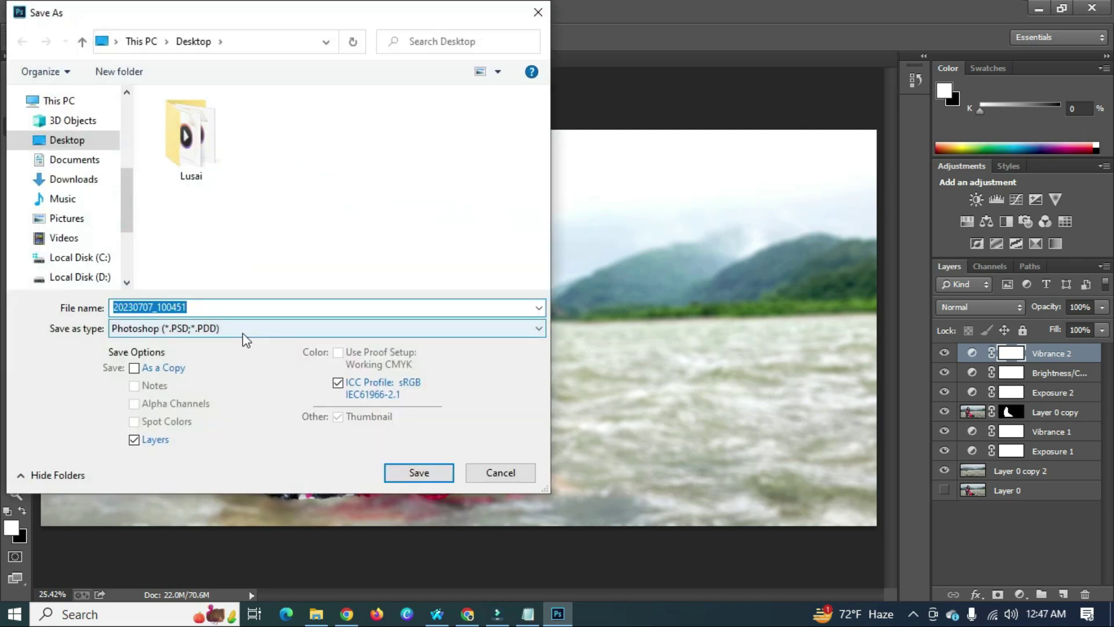
pyautogui.click(243, 332)
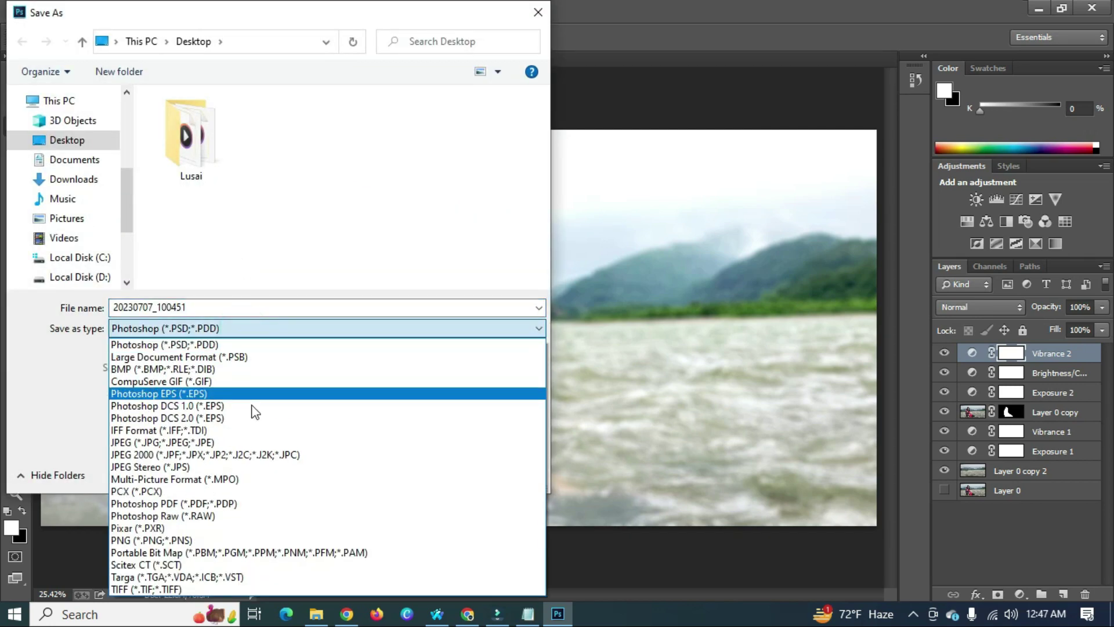
pyautogui.click(196, 540)
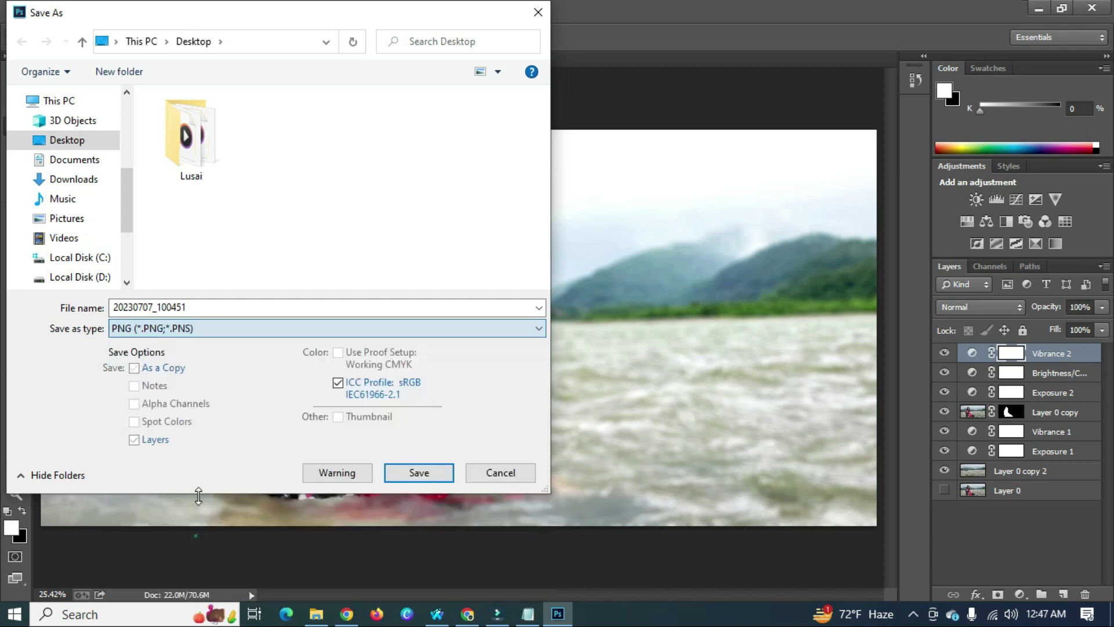
pyautogui.doubleClick(207, 308)
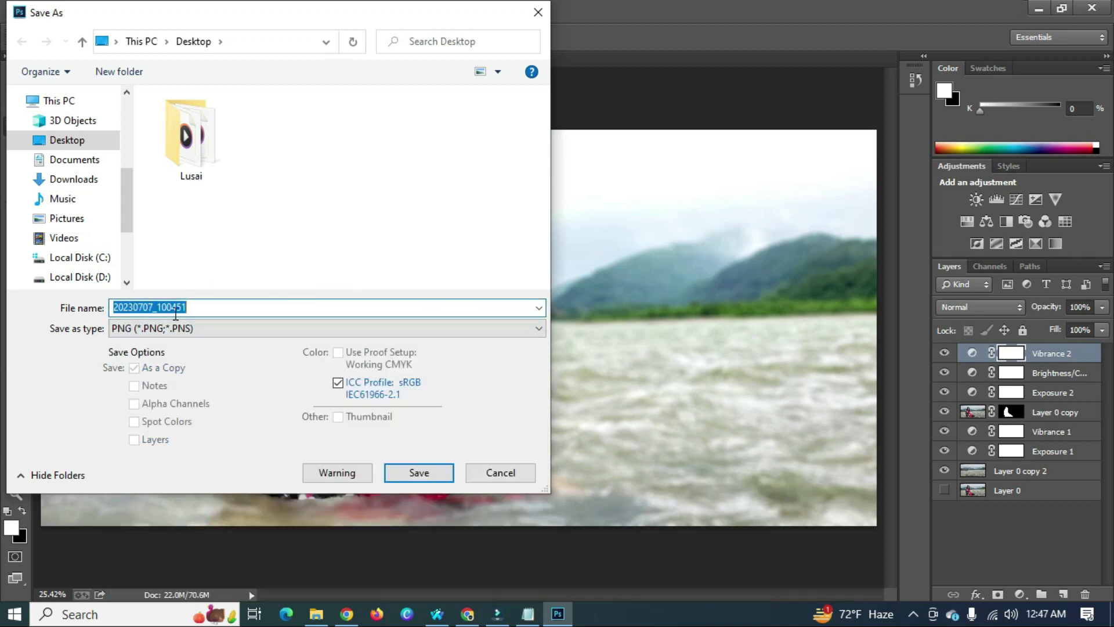
pyautogui.write('pic')
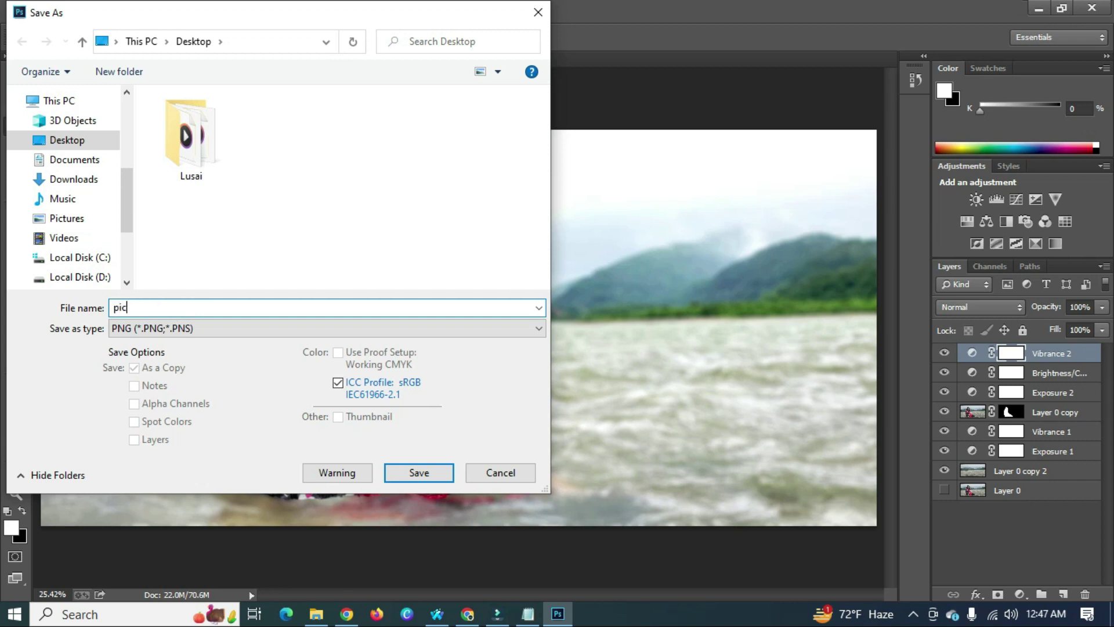
pyautogui.write(' with bliu')
pyautogui.press('BackSpace')
pyautogui.press('BackSpace')
pyautogui.write('u')
pyautogui.write('r')
pyautogui.click(419, 472)
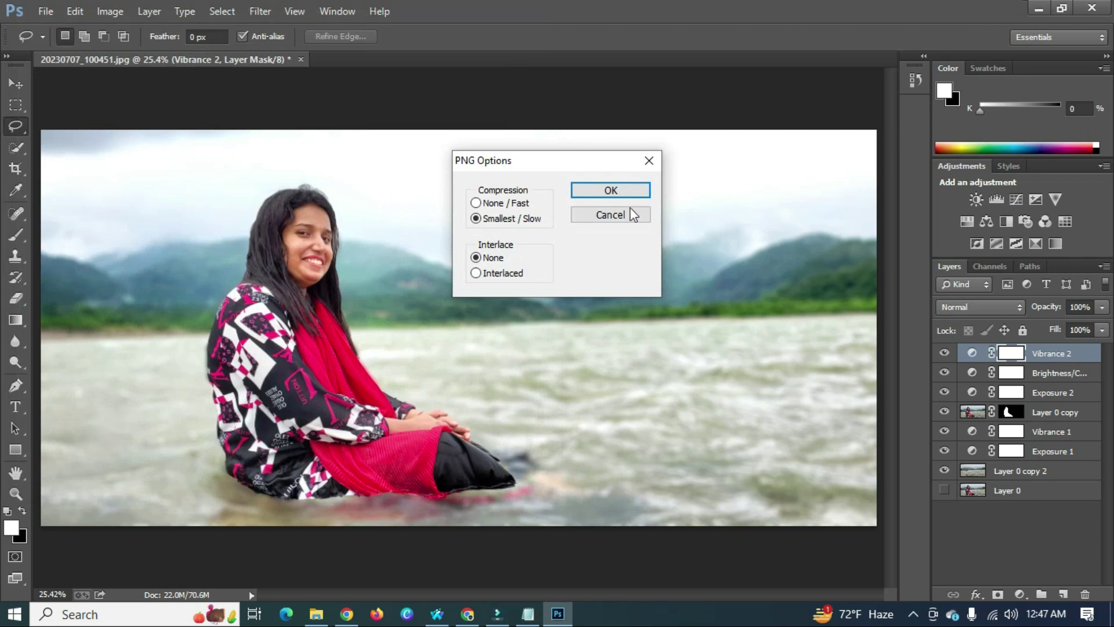
# Confirm the PNG options and quit Photoshop once the background save finishes
pyautogui.click(613, 194)
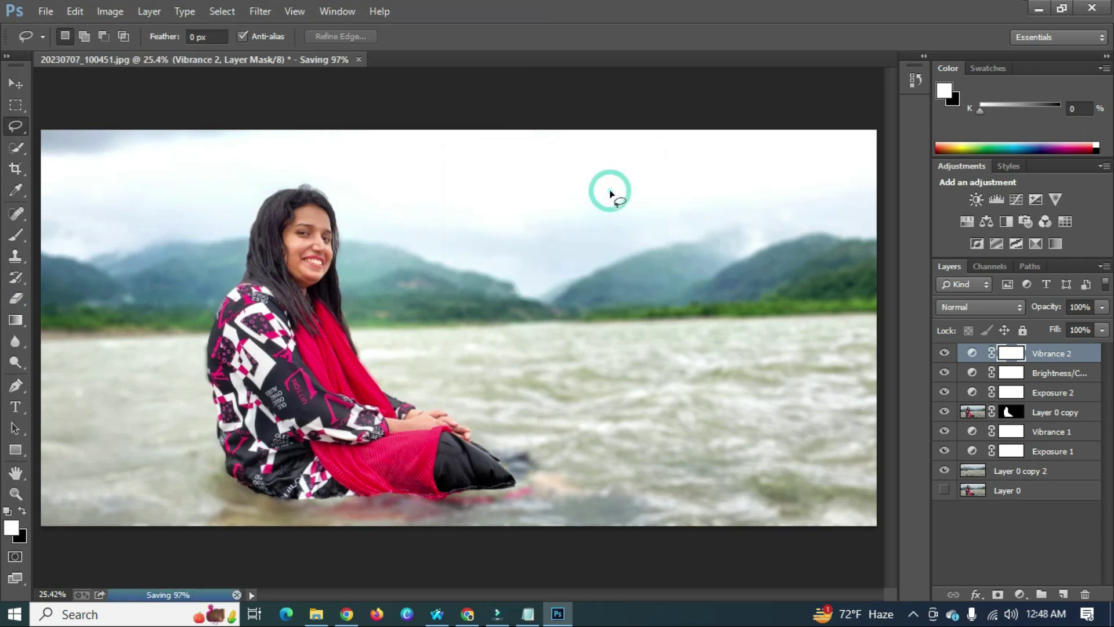
pyautogui.click(1091, 8)
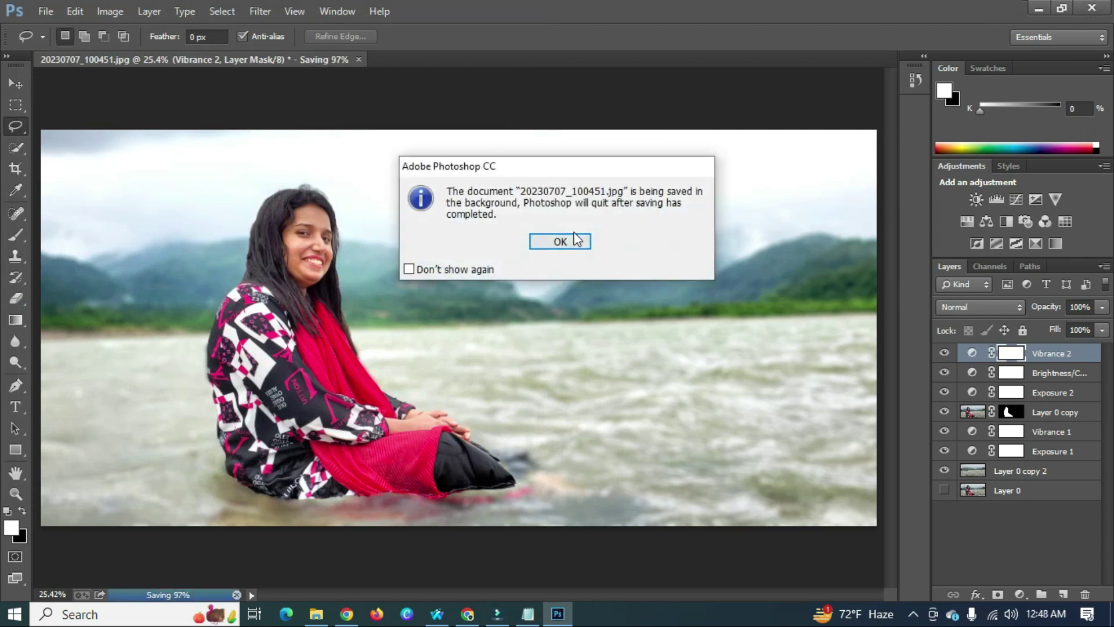
pyautogui.click(567, 241)
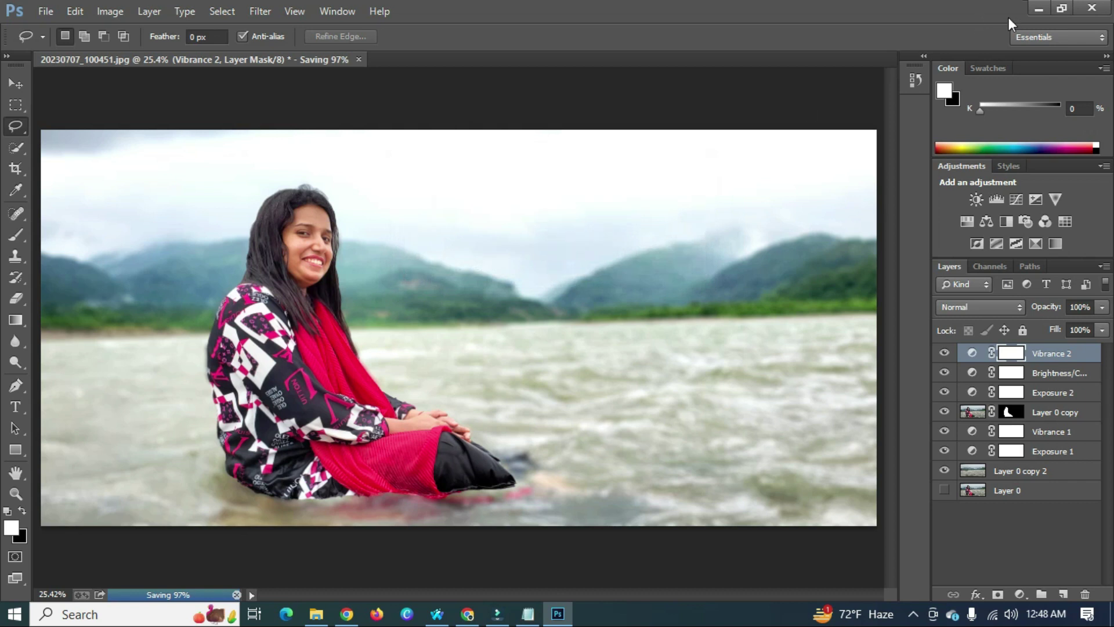
pyautogui.click(1092, 8)
pyautogui.click(571, 242)
pyautogui.click(1092, 8)
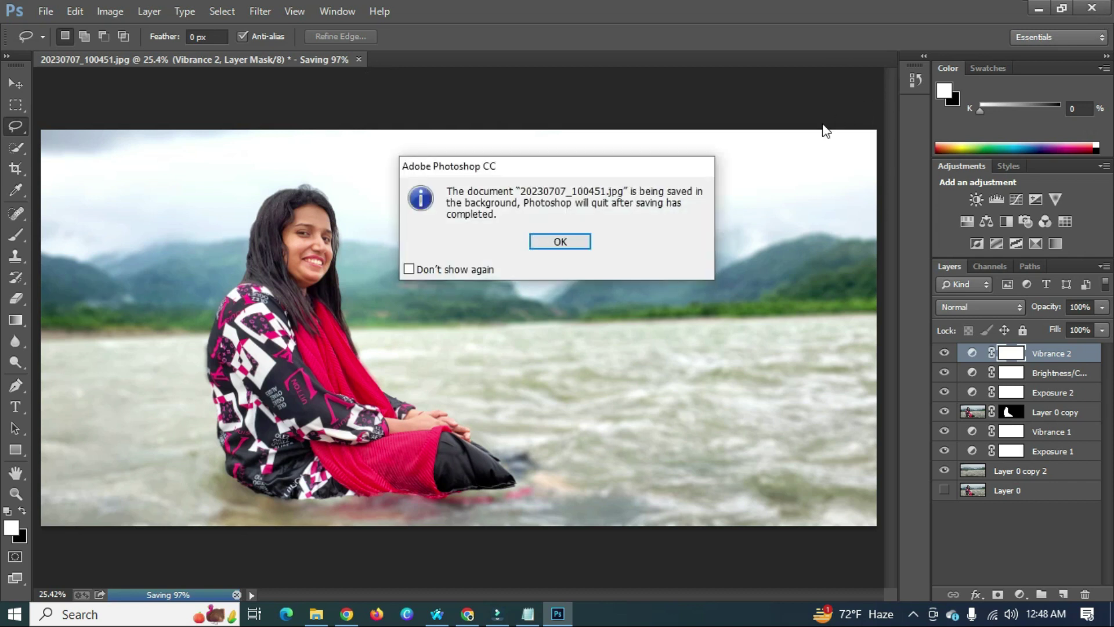
pyautogui.click(572, 243)
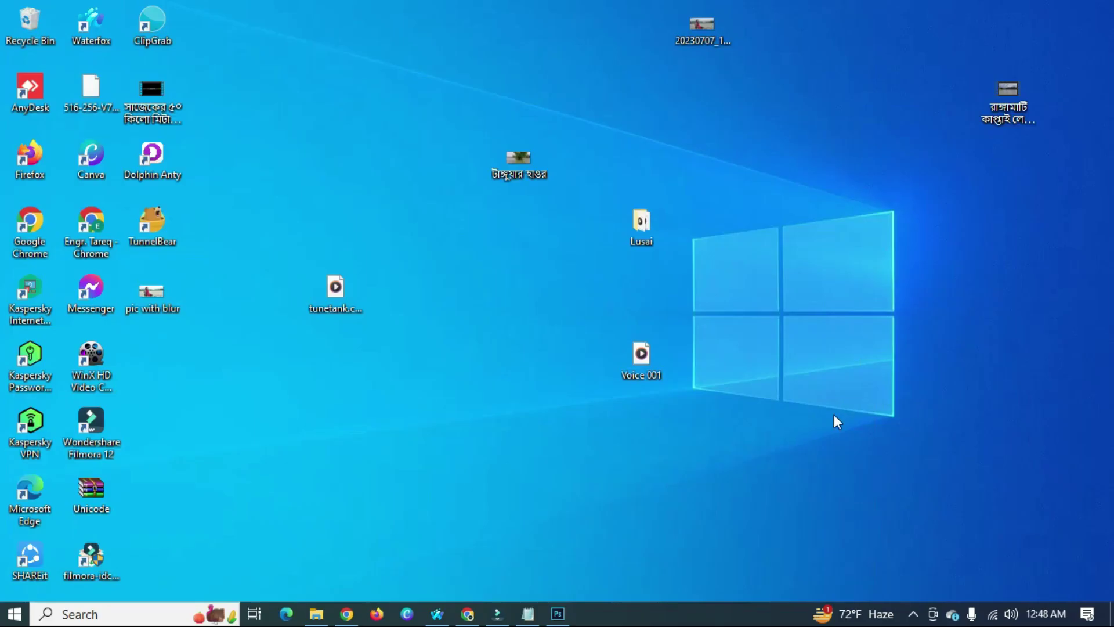
pyautogui.click(560, 613)
pyautogui.click(46, 11)
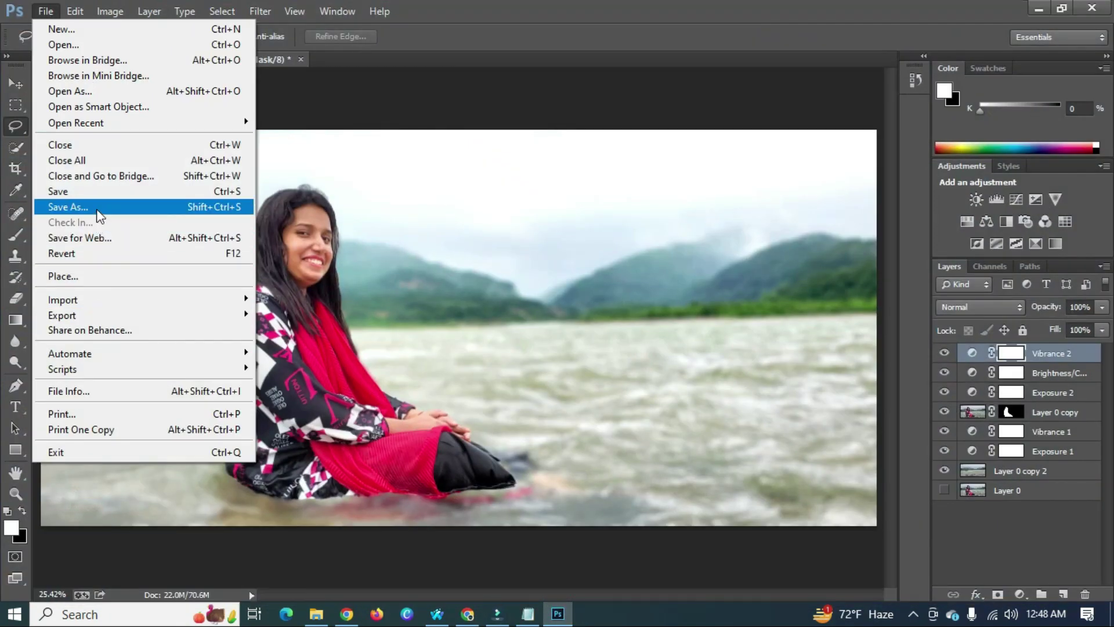
pyautogui.click(98, 209)
pyautogui.click(238, 328)
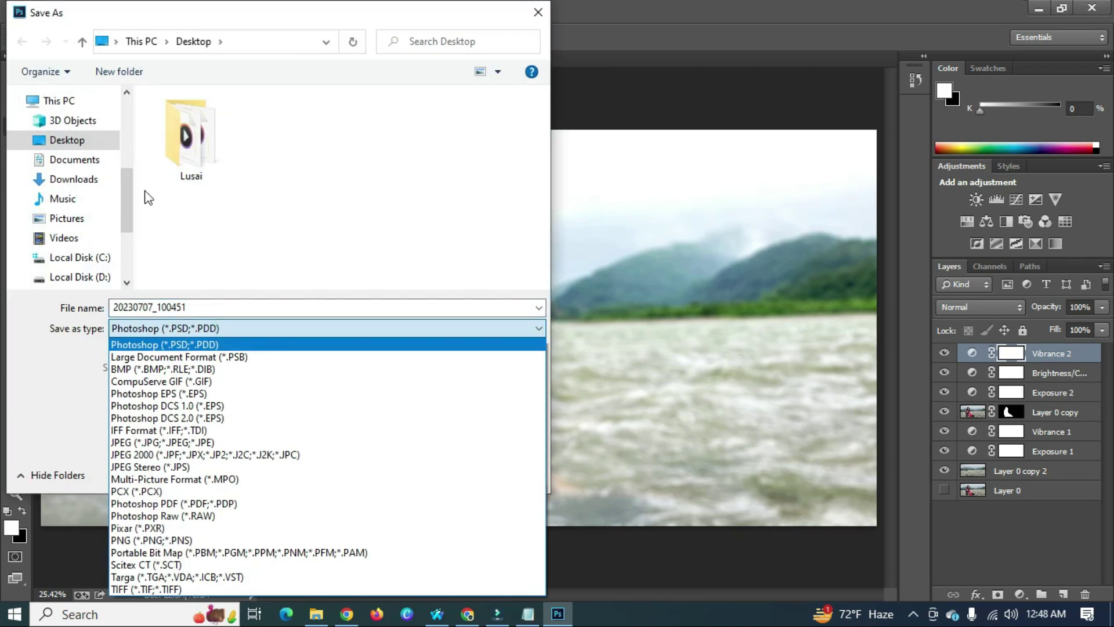
pyautogui.click(83, 187)
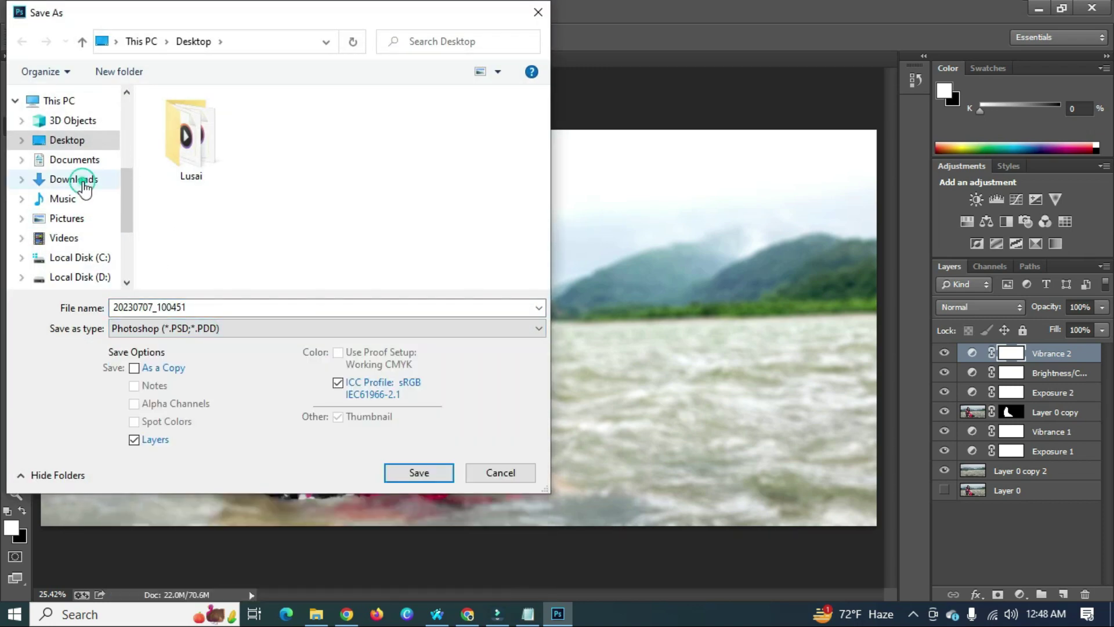
pyautogui.click(232, 330)
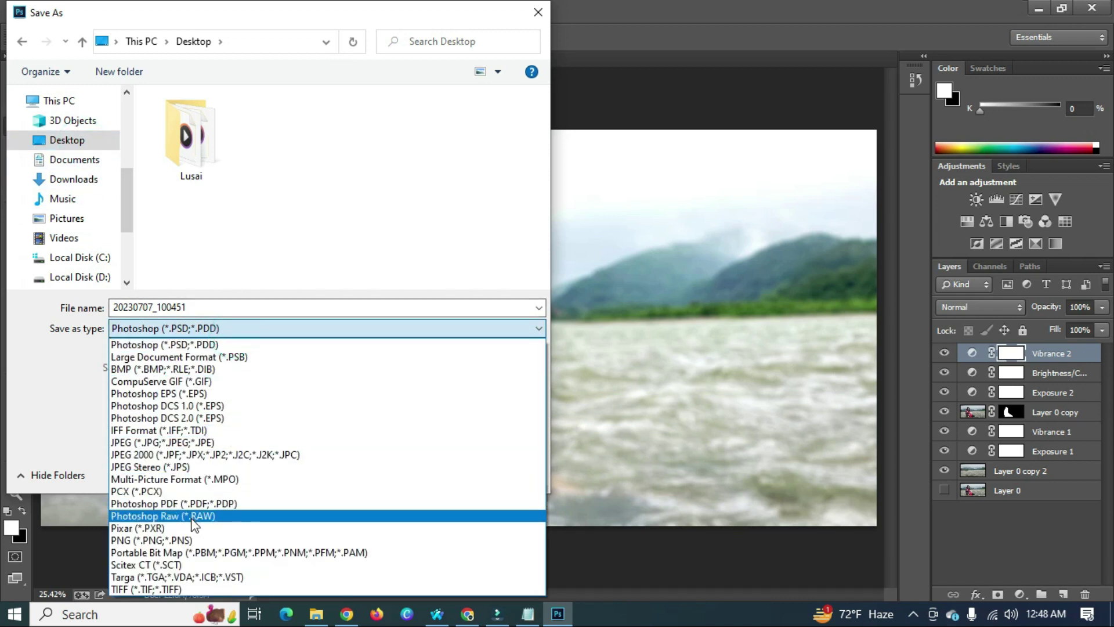
pyautogui.click(204, 539)
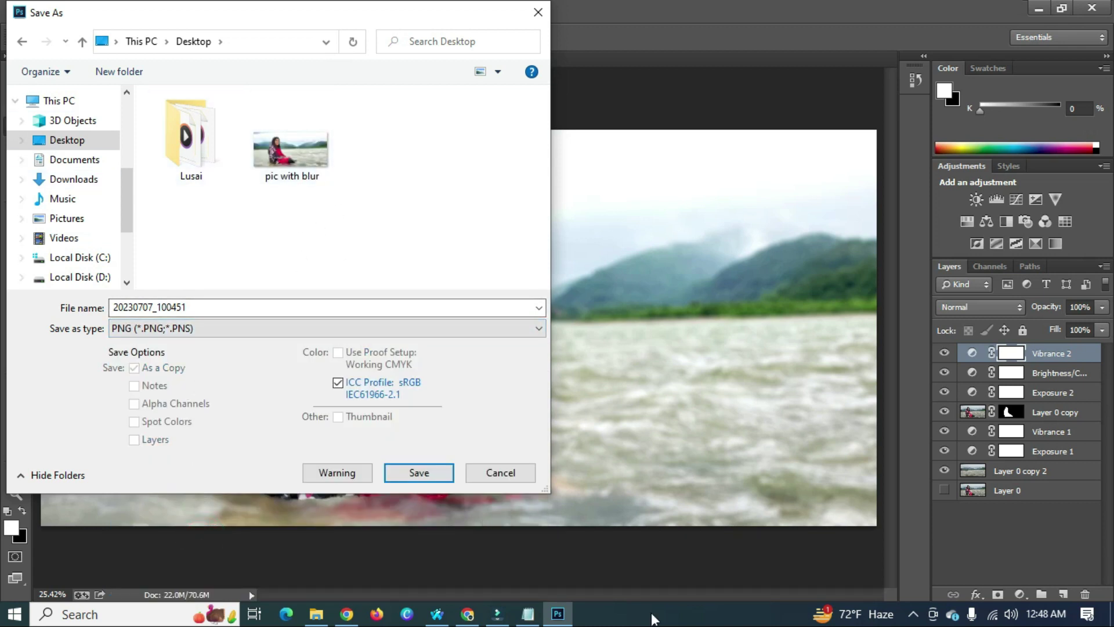
pyautogui.rightClick(672, 620)
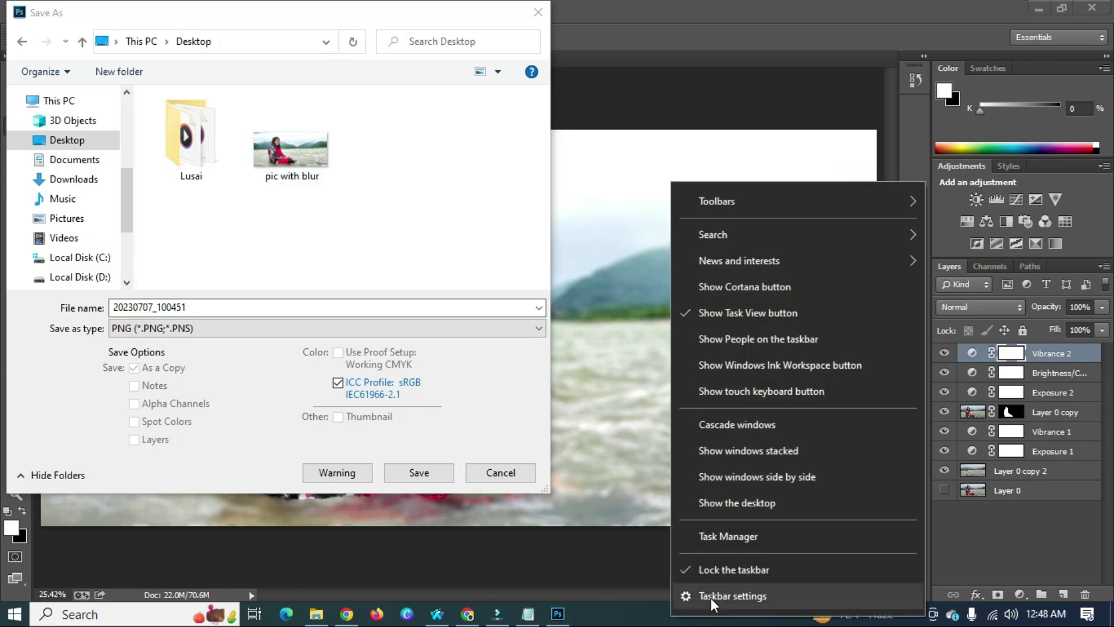
pyautogui.click(757, 502)
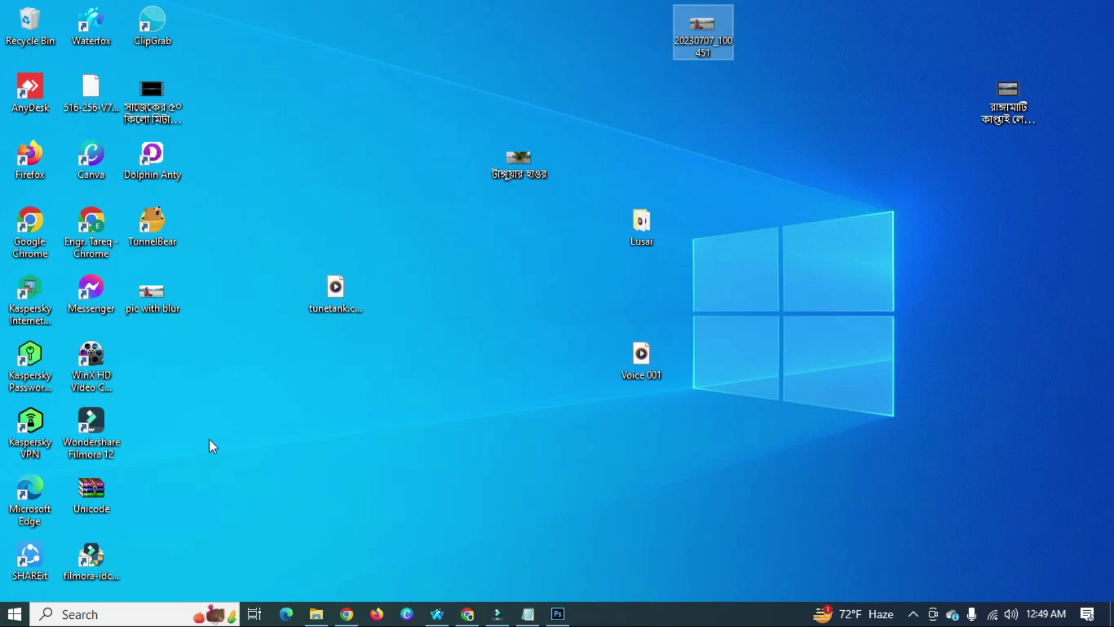
# Refresh the desktop and open 'pic with blur.png' in Photos
pyautogui.rightClick(217, 412)
pyautogui.click(279, 254)
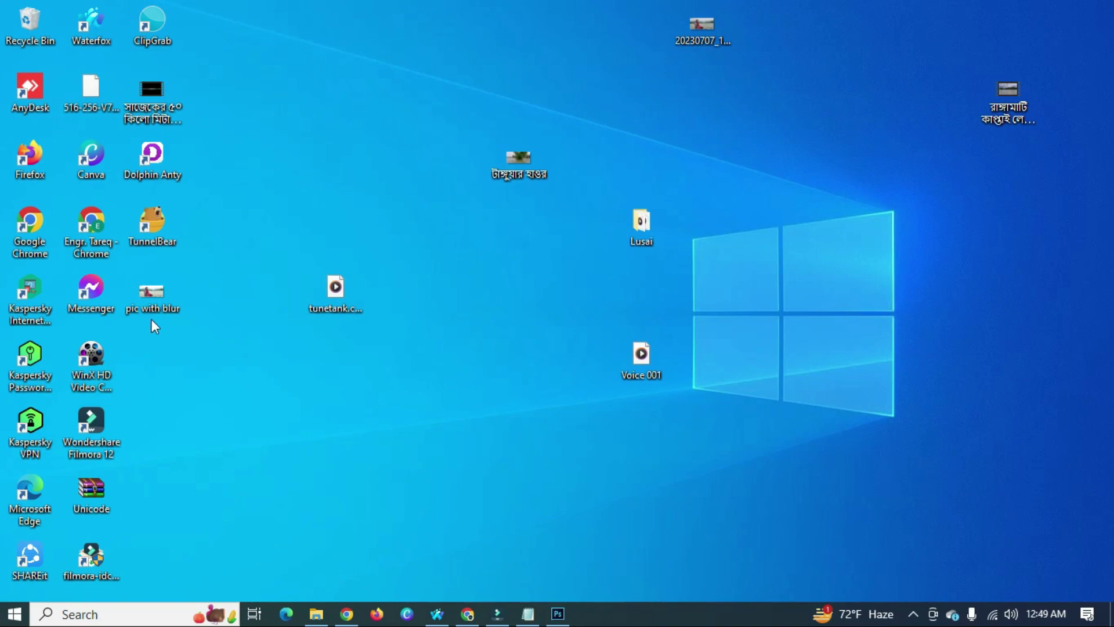
pyautogui.doubleClick(151, 290)
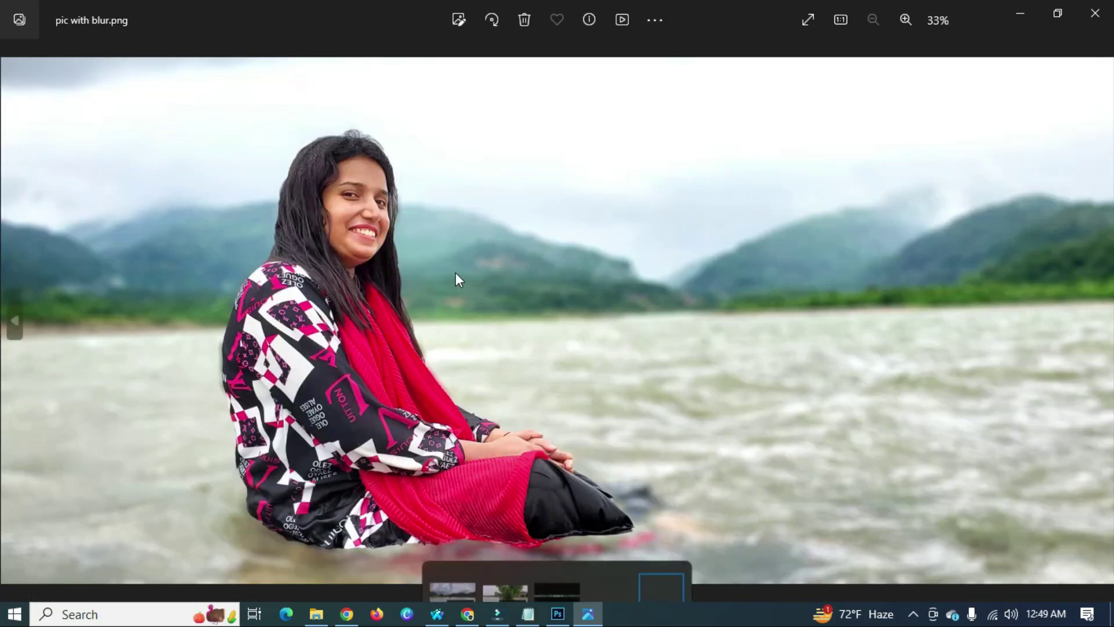